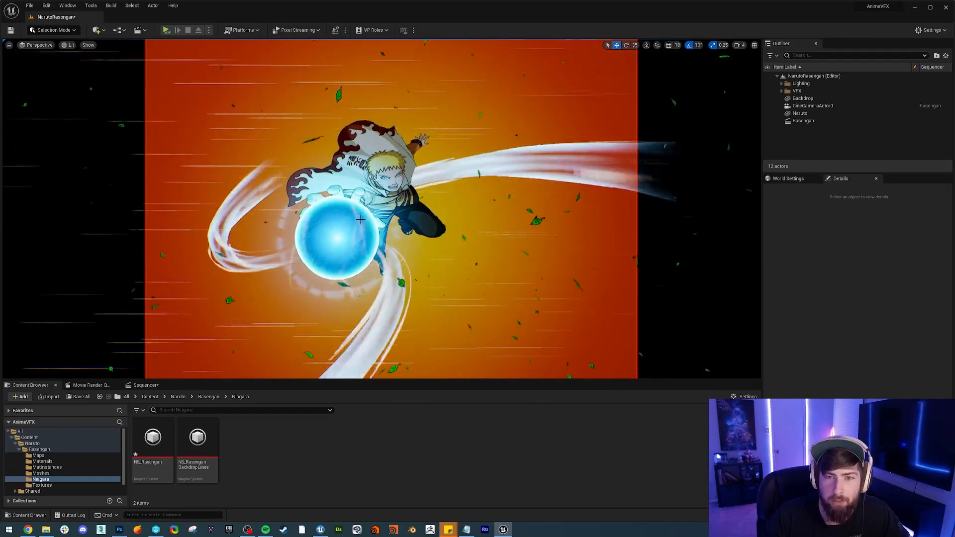
- Inspect the scene around the NS_RasenganParticles effect and view it through CineCameraActor0
click(356, 225)
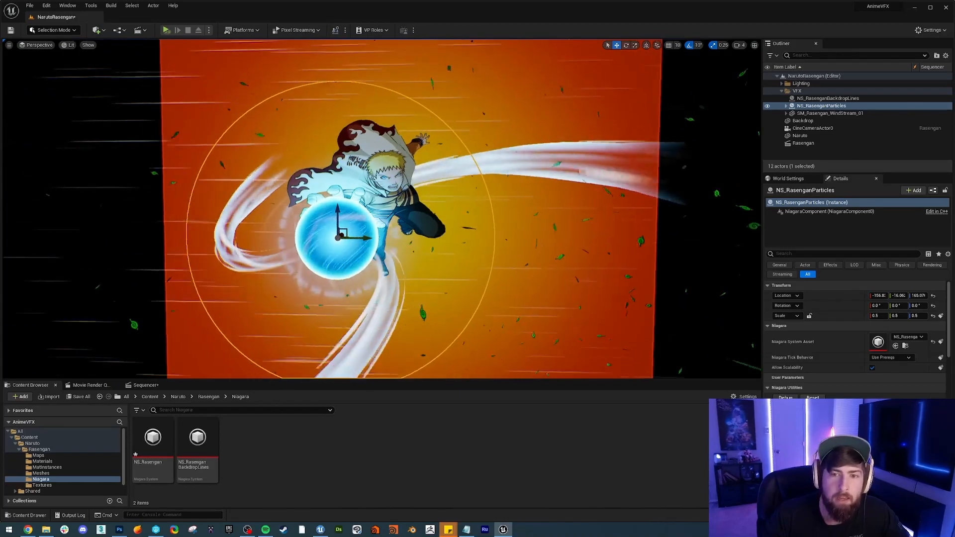
alt+drag(378, 208, 348, 209)
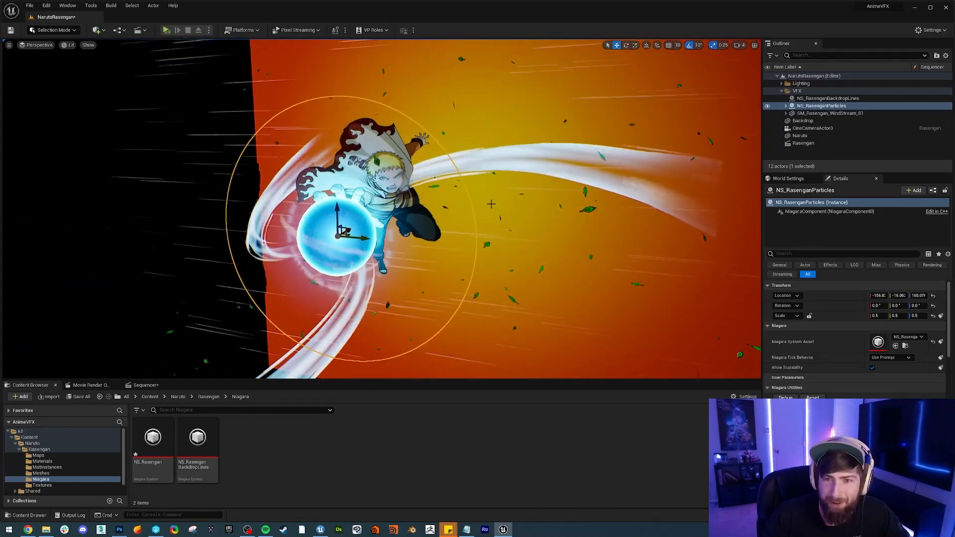
alt+drag(491, 203, 541, 157)
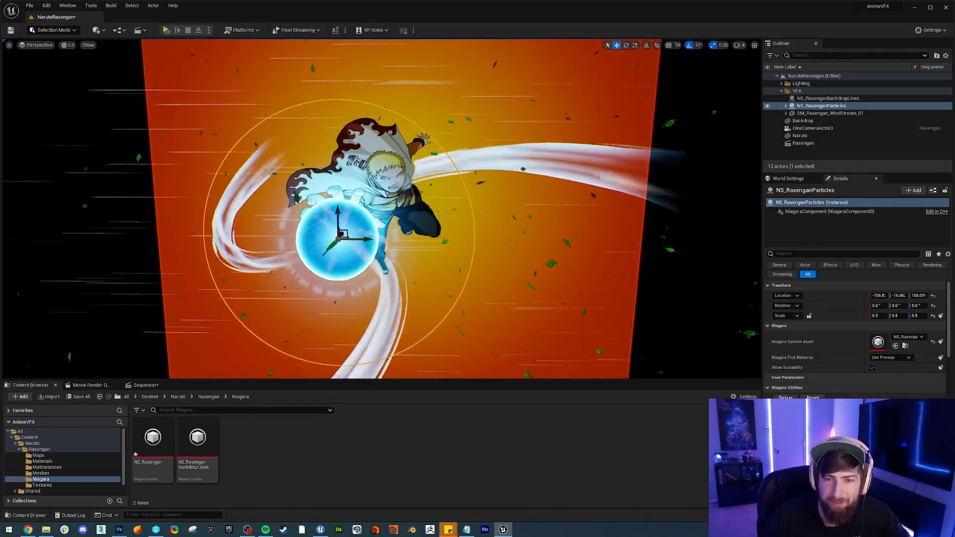
click(38, 45)
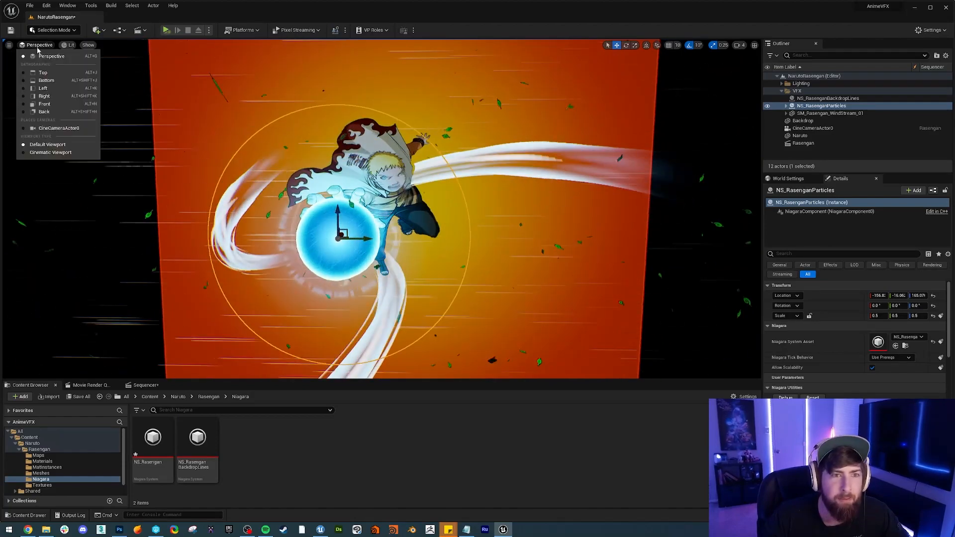
click(60, 129)
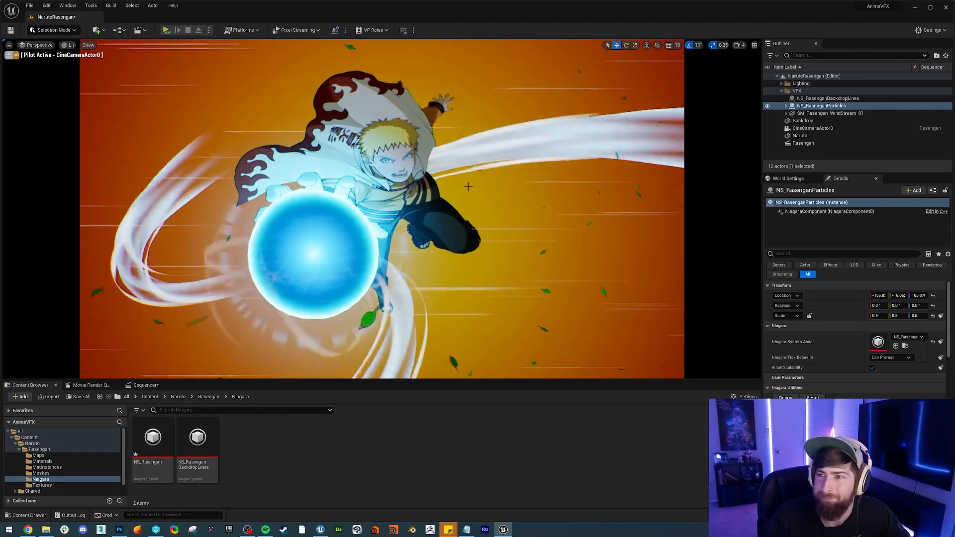
- Examine the Lighting folder's SkyLight, ExponentialHeightFog and PostProcessVolume actors and their settings
click(782, 91)
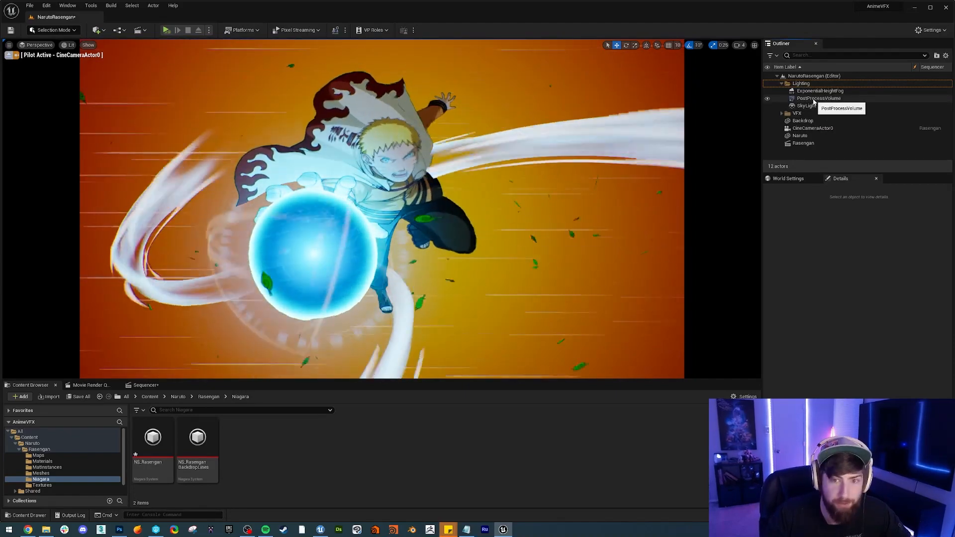
click(806, 106)
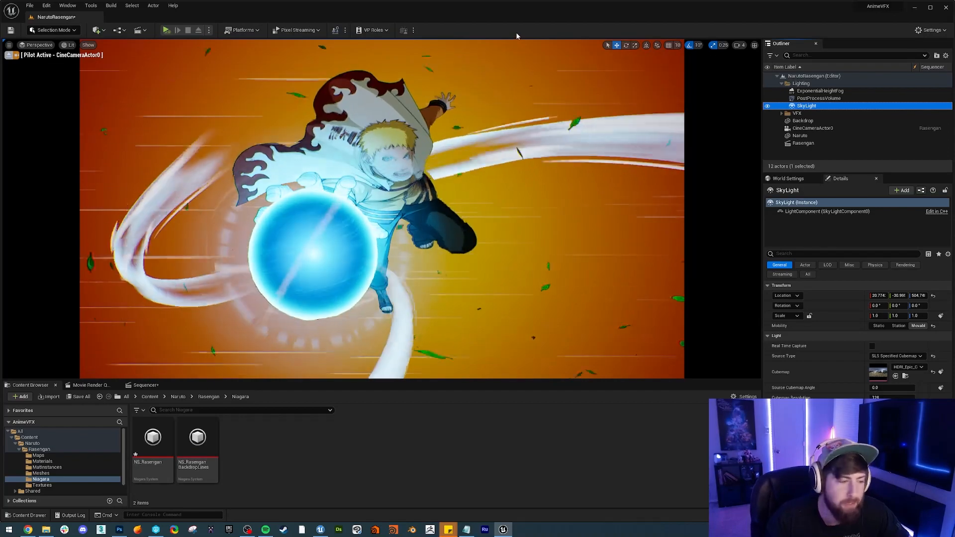
click(525, 30)
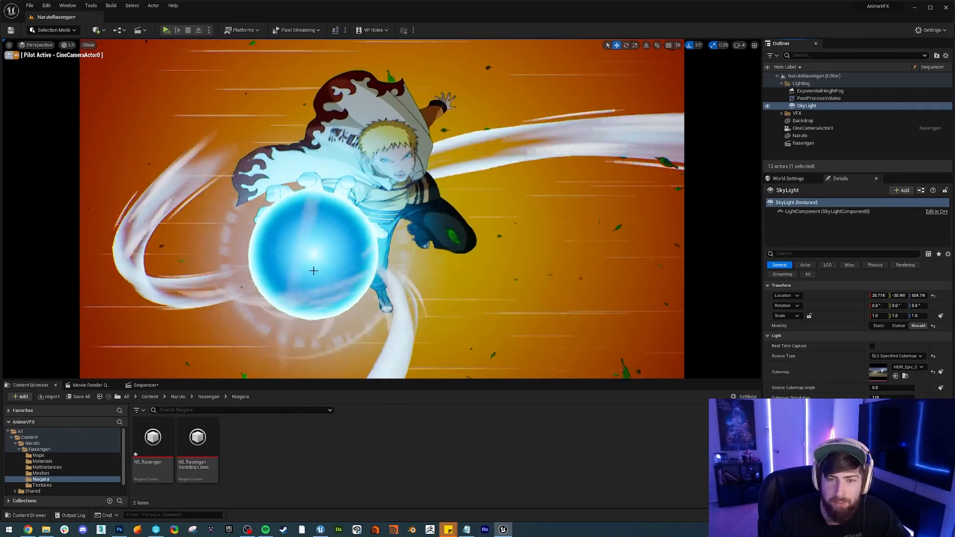
click(831, 99)
click(839, 91)
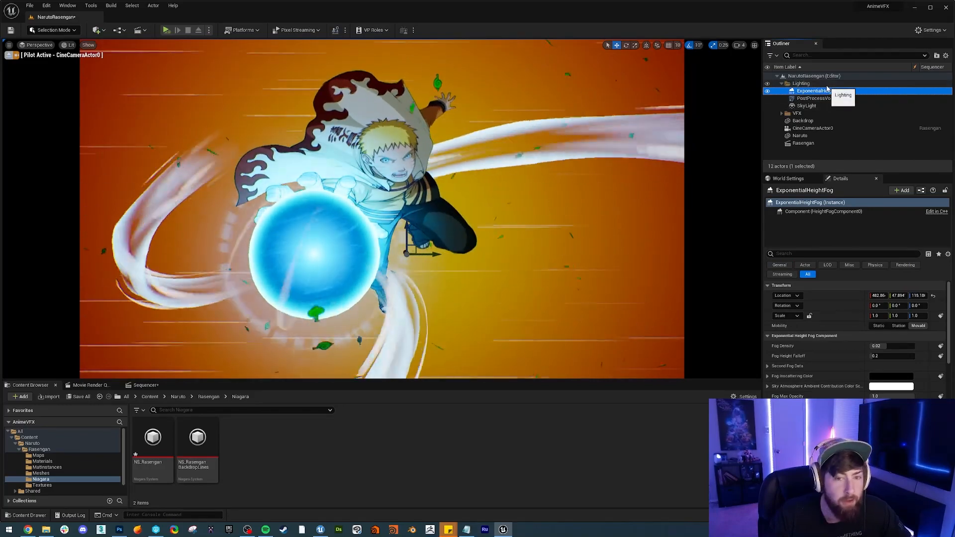
scroll(825, 323, down, 5)
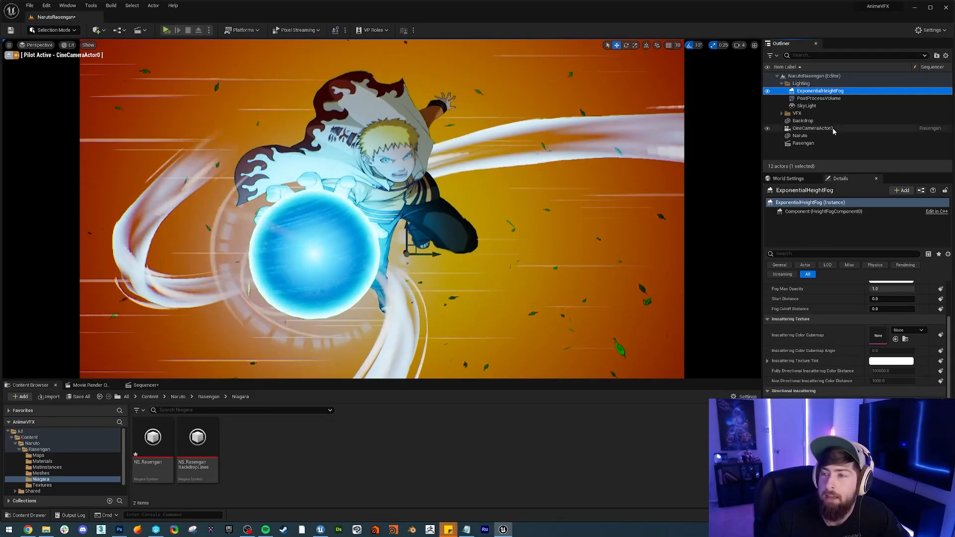
click(804, 99)
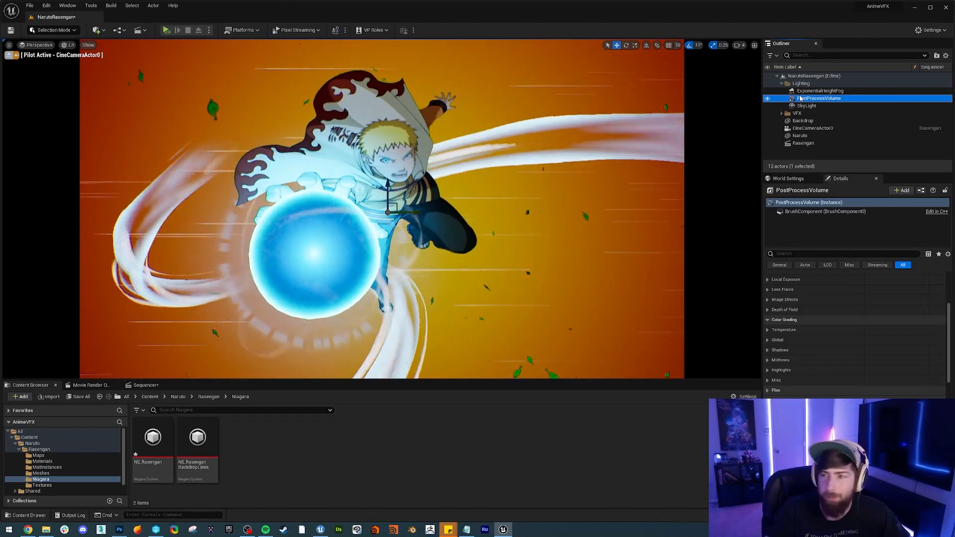
click(779, 85)
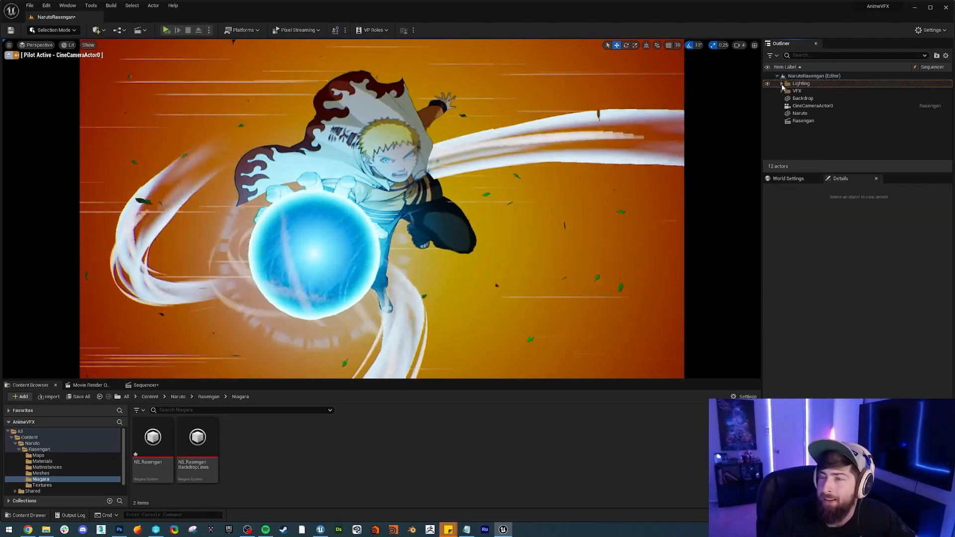
click(780, 84)
- Examine the SM_Rasengan_WindStream_01 mesh in the VFX folder and collapse the folder again
double_click(797, 91)
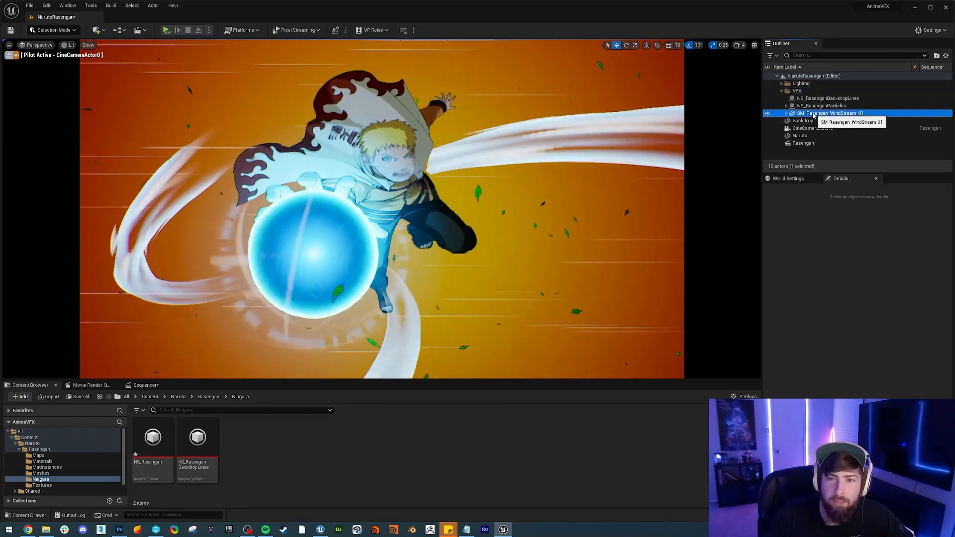
click(813, 114)
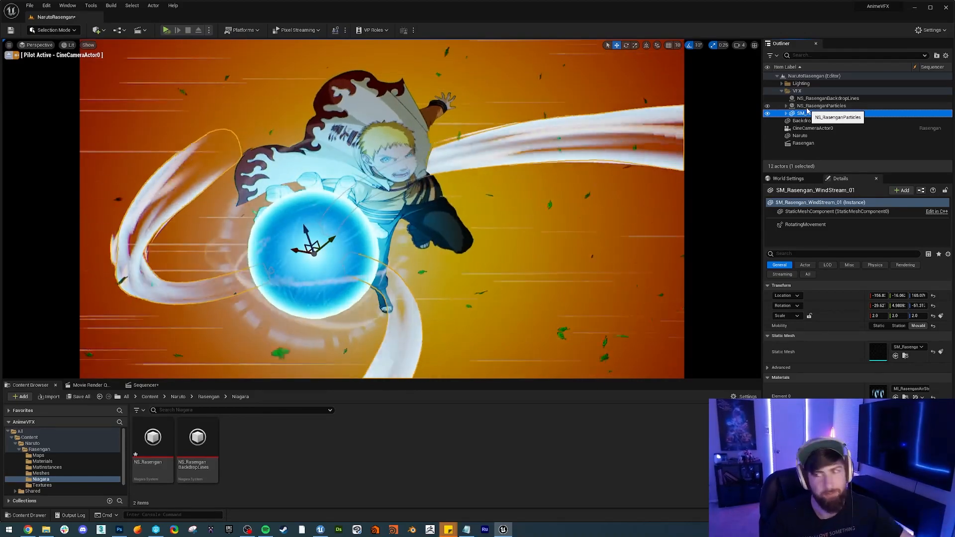
click(782, 91)
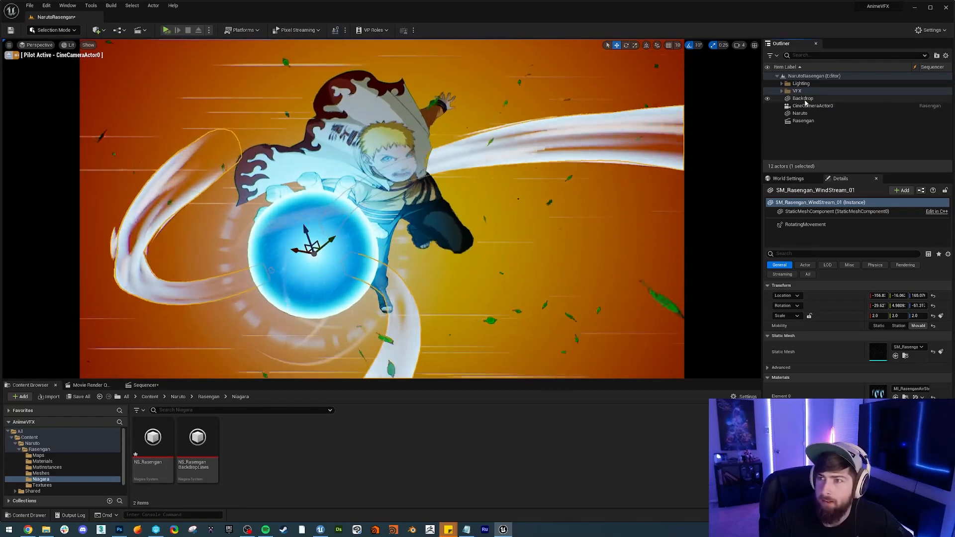
- Review the settings of the Backdrop plane, Naruto plane, CineCameraActor0 and Rasengan level sequence
click(803, 99)
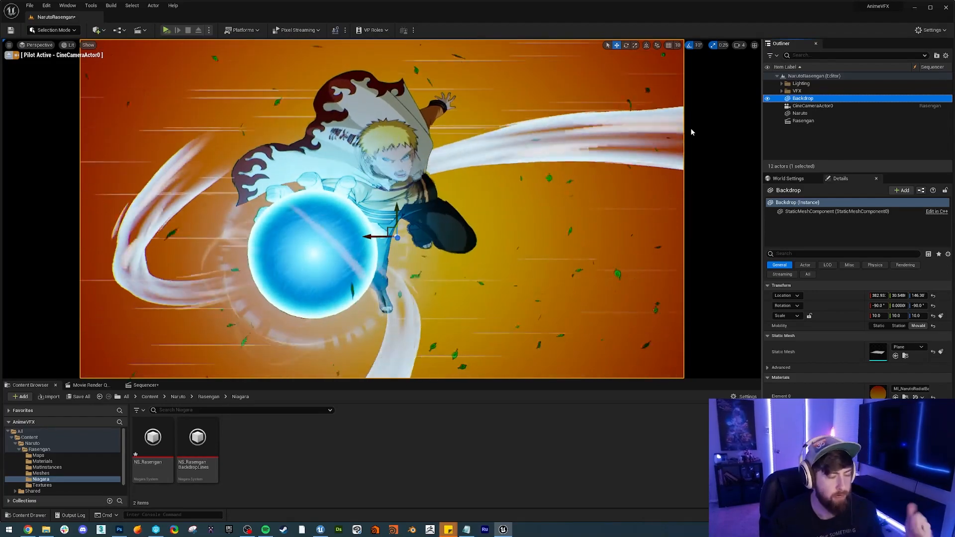
click(805, 113)
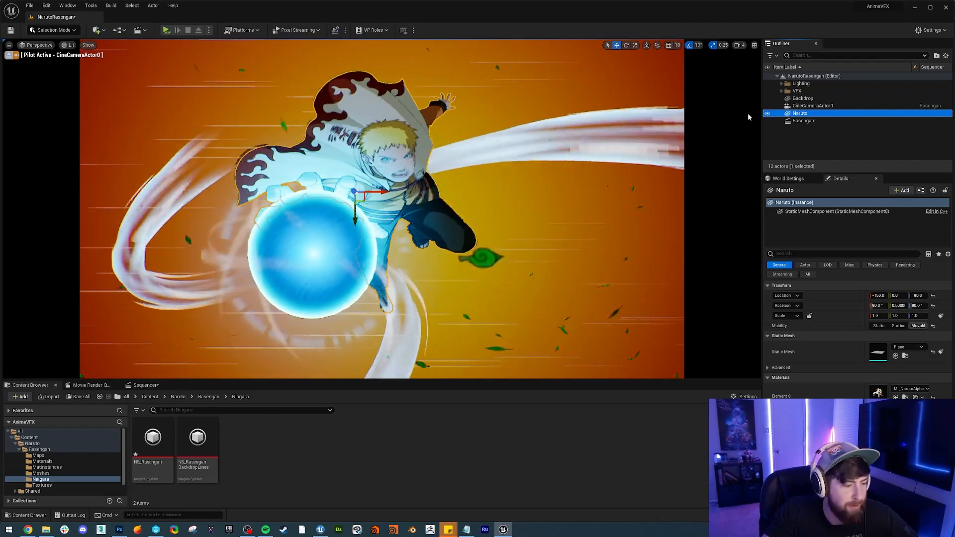
click(811, 105)
click(814, 123)
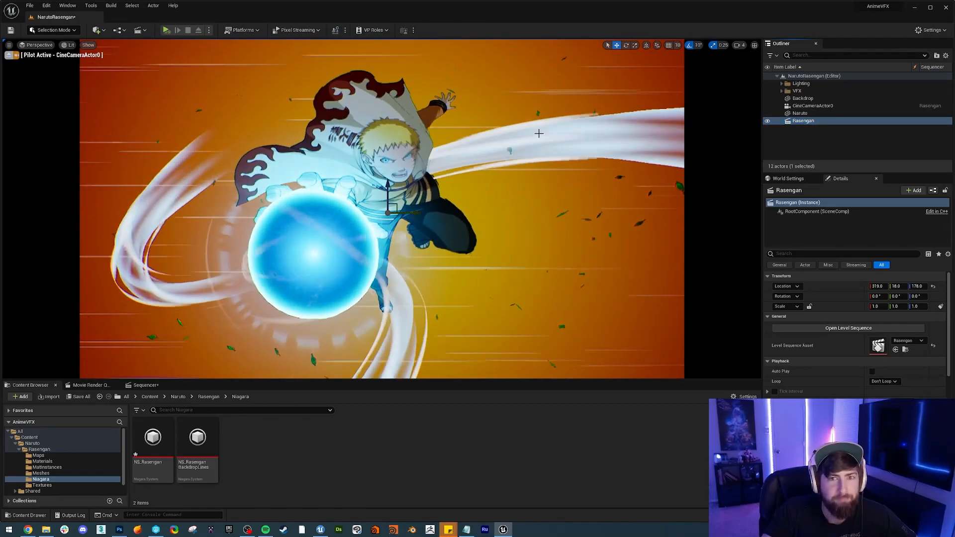
- Open the Niagara system used by the NS_RasenganBackdropLines actor in the VFX folder for editing
click(152, 440)
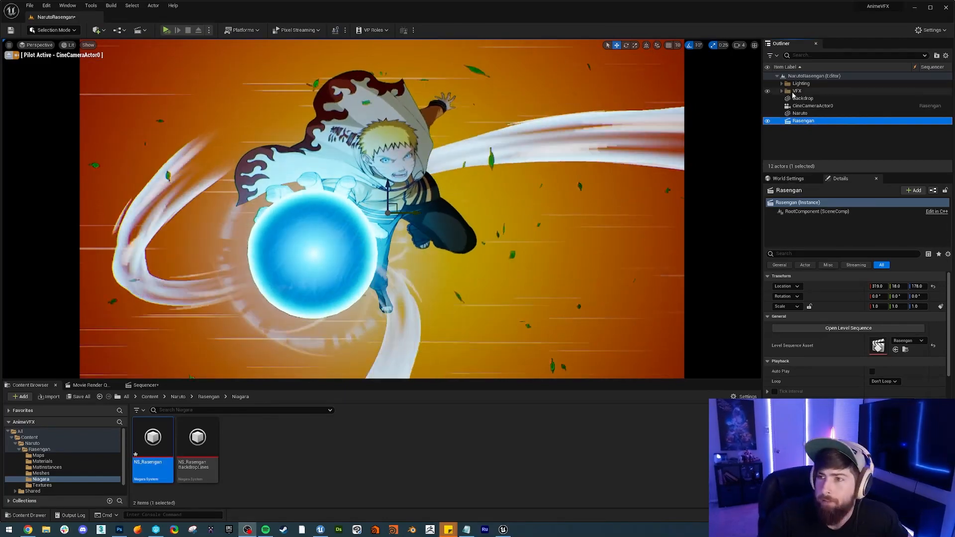
click(782, 91)
click(828, 98)
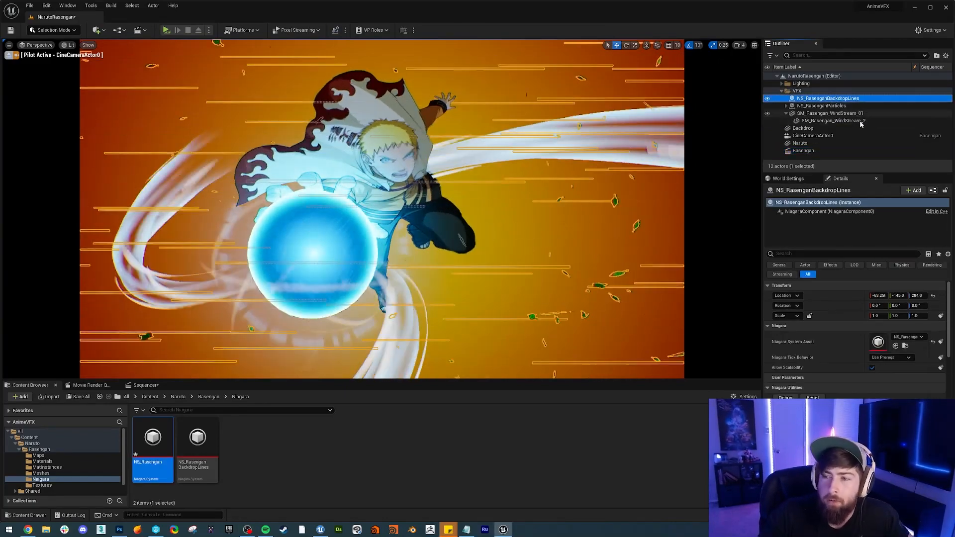
double_click(877, 340)
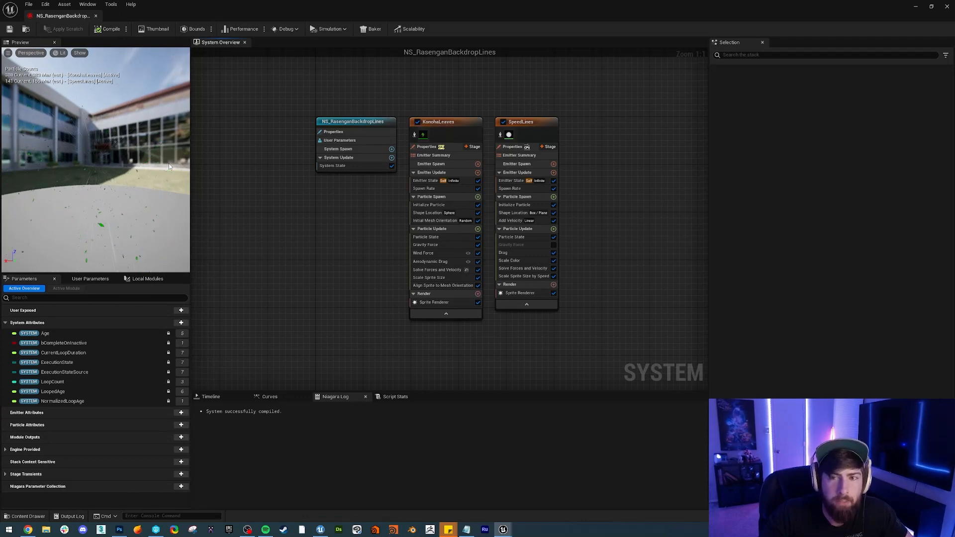
- Inspect the backdrop particle preview and the KonohaLeaves emitter's properties
drag(154, 174, 167, 178)
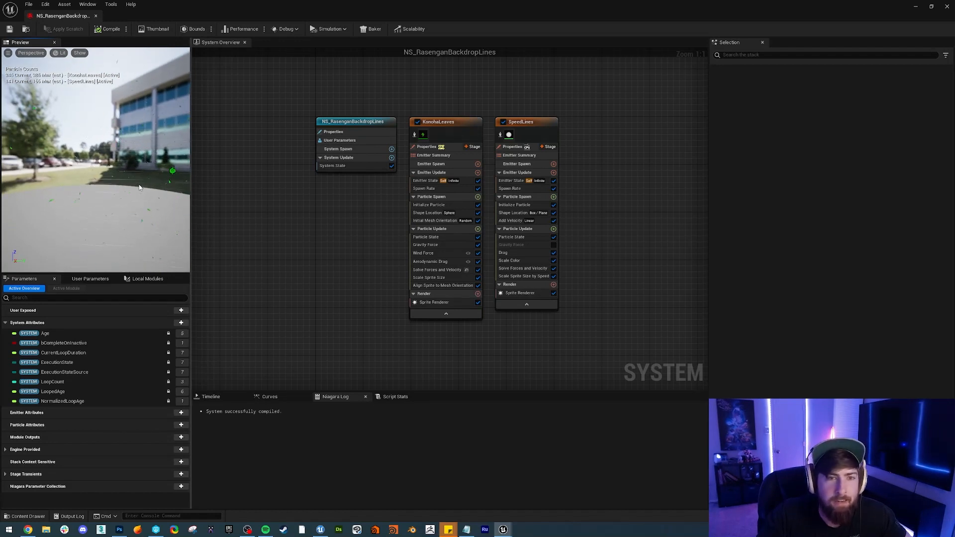
click(452, 123)
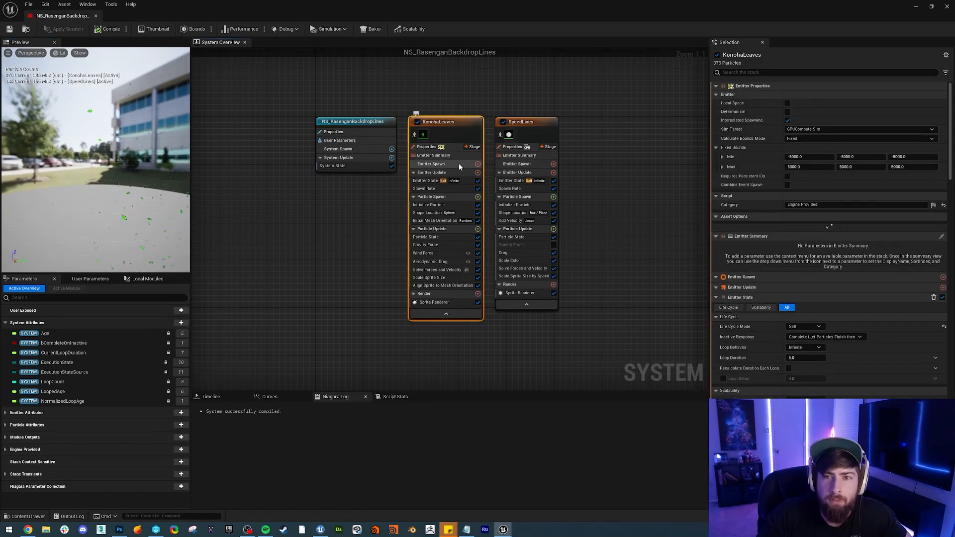
click(609, 142)
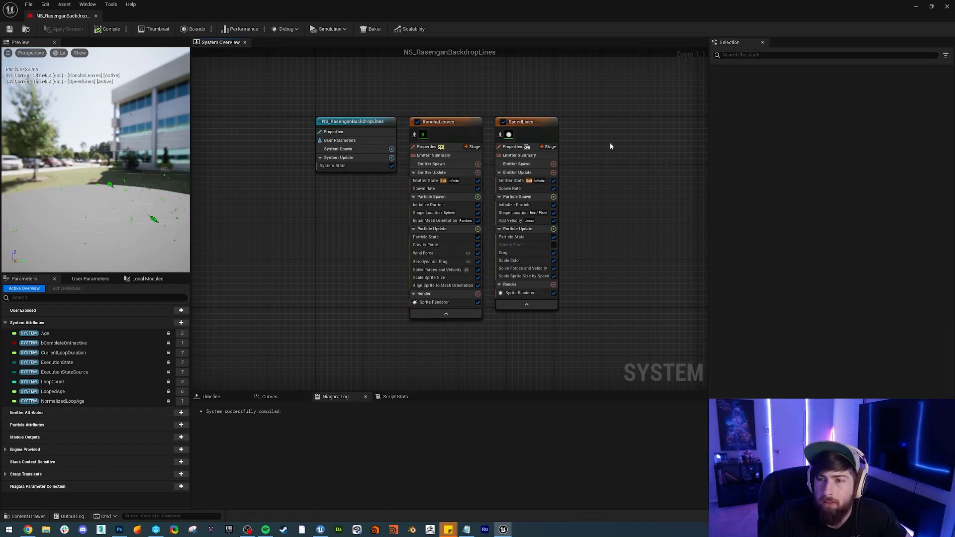
- View the emitter templates that can be added to the Niagara system and dismiss the list
right_click(610, 142)
click(641, 156)
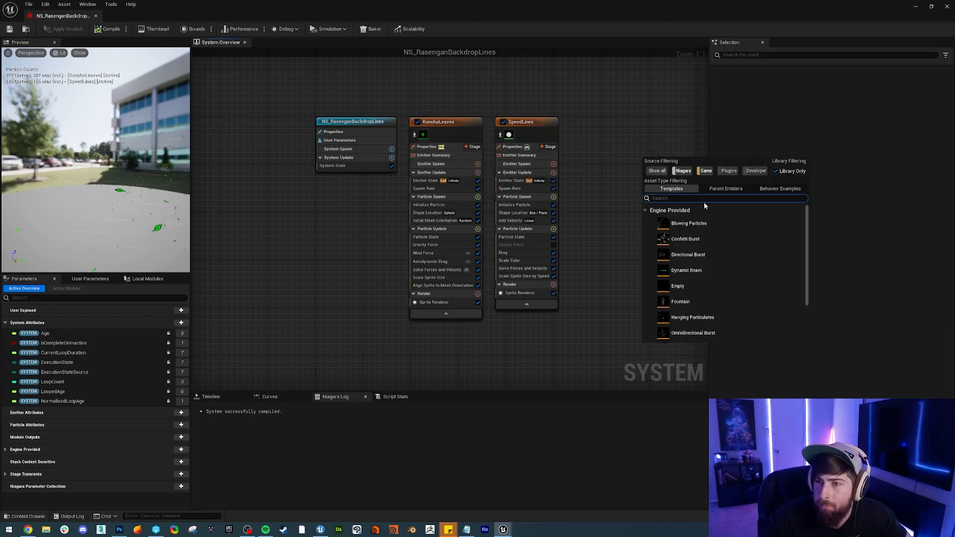
click(594, 192)
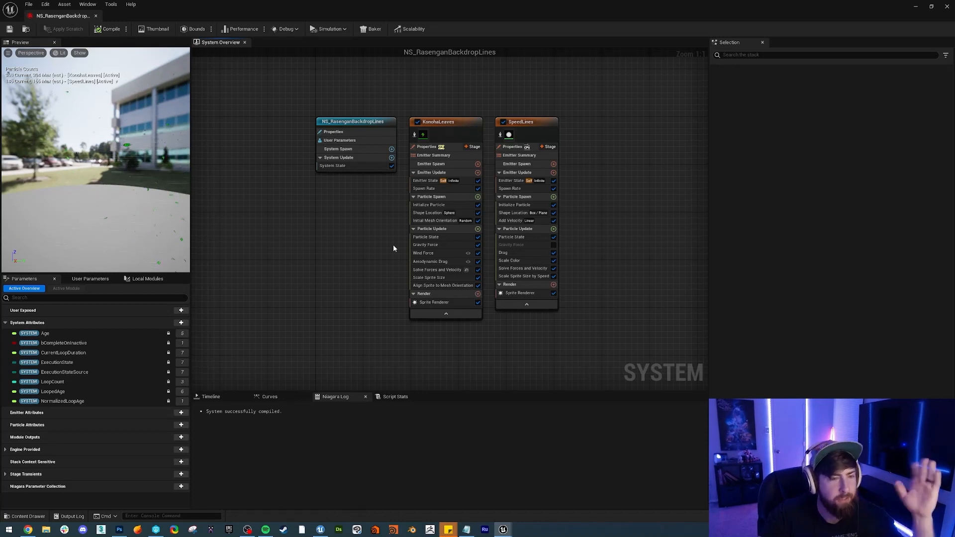
- Examine the SpeedLines emitter's Sprite Renderer and Scale Sprite Size by Speed module
click(535, 123)
click(619, 135)
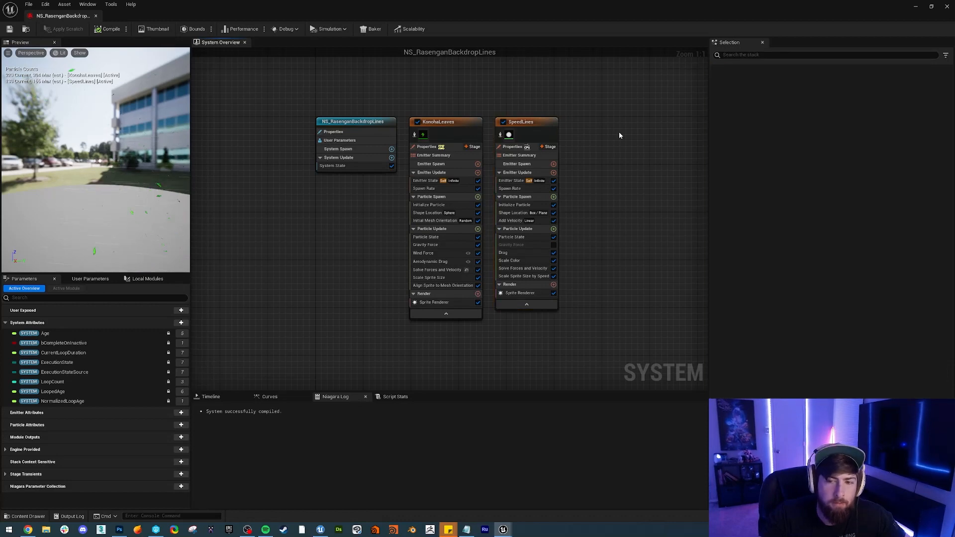
click(520, 293)
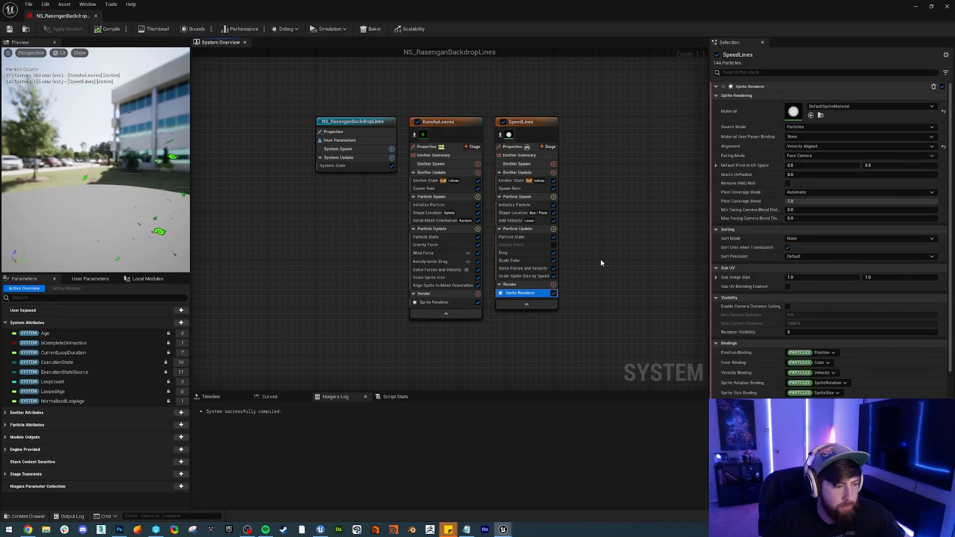
click(524, 276)
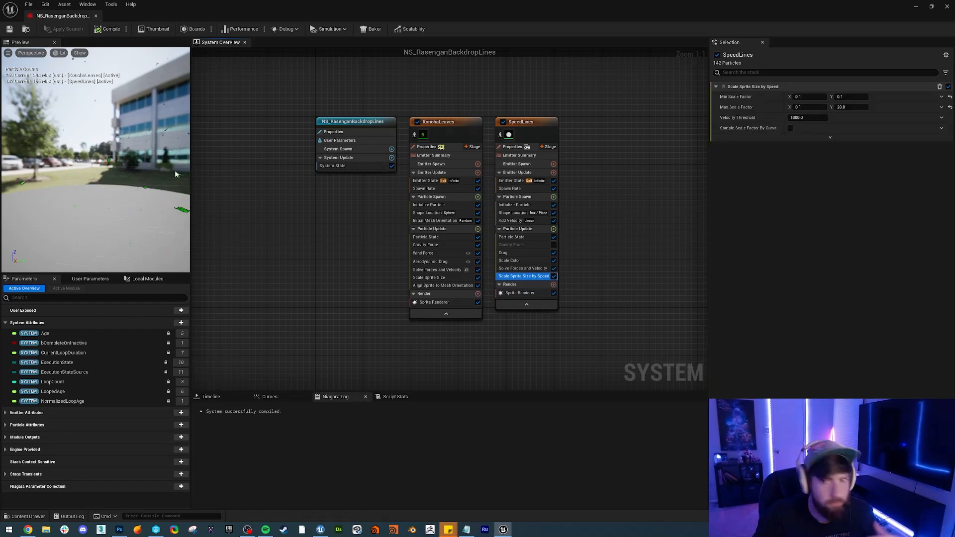
- Close the backdrop lines system and open the NS_Rasengan Niagara system from the NS_RasenganParticles actor
click(97, 17)
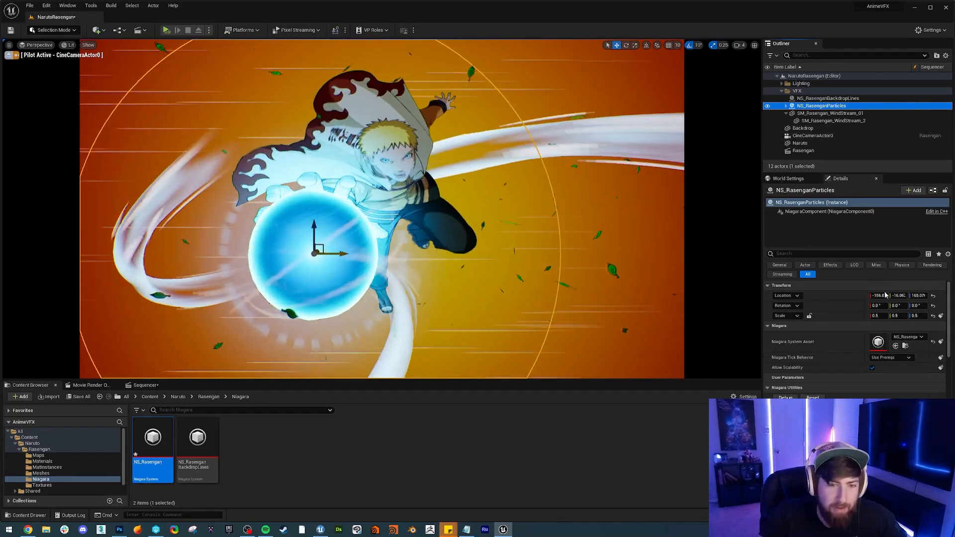
double_click(876, 341)
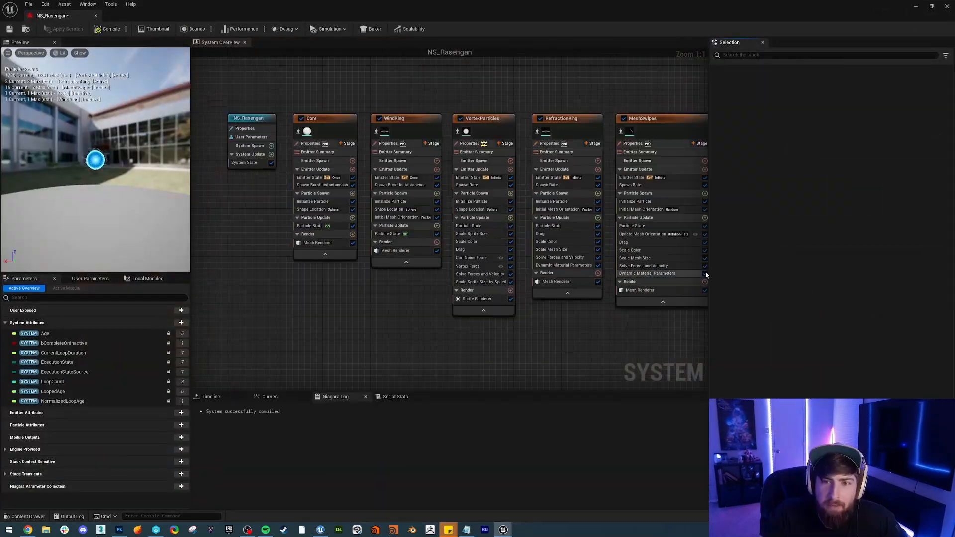
mouse_move(416, 310)
right_down()
mouse_move(371, 320)
mouse_move(404, 316)
right_up()
- Examine the Core and WindRing emitters, including Core's Particle State and Spawn Burst Instantaneous modules
click(331, 126)
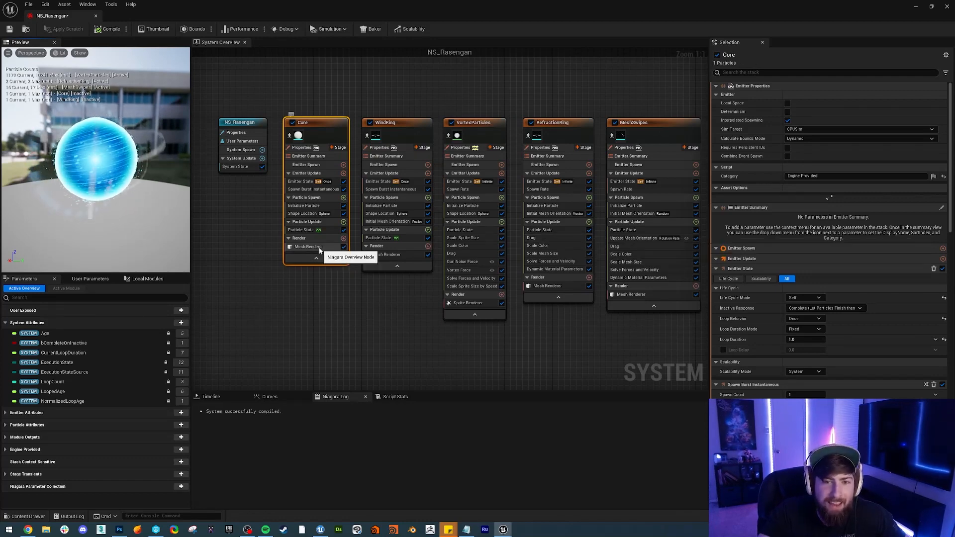
click(405, 122)
click(325, 124)
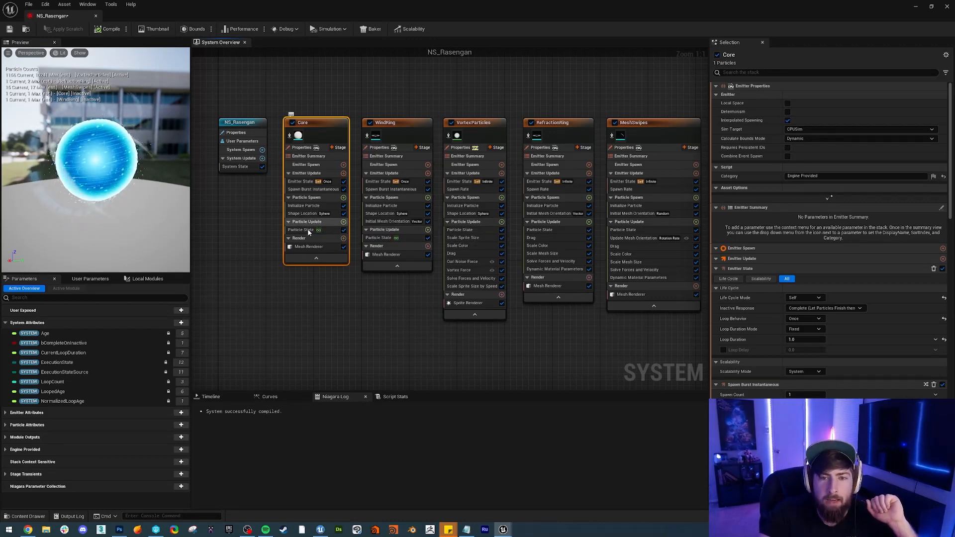
click(320, 230)
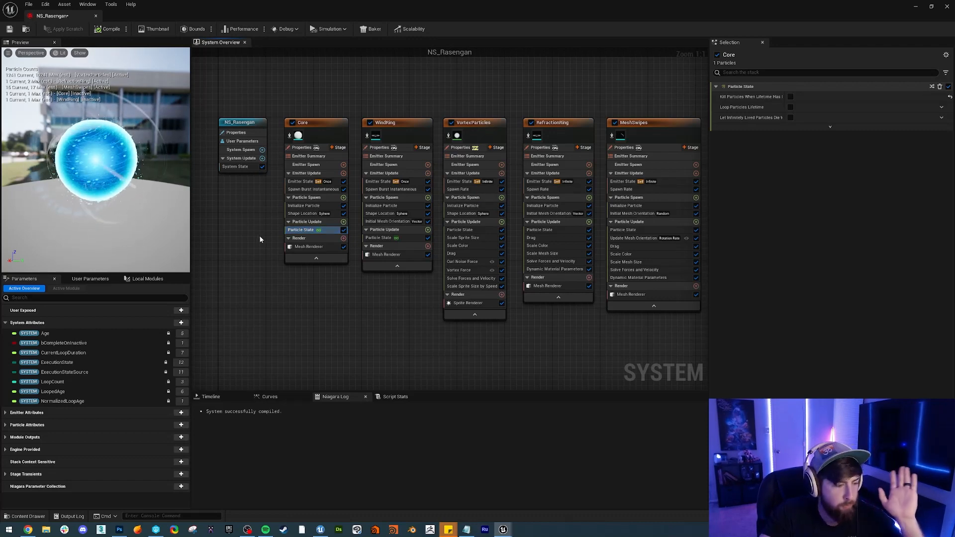
click(327, 190)
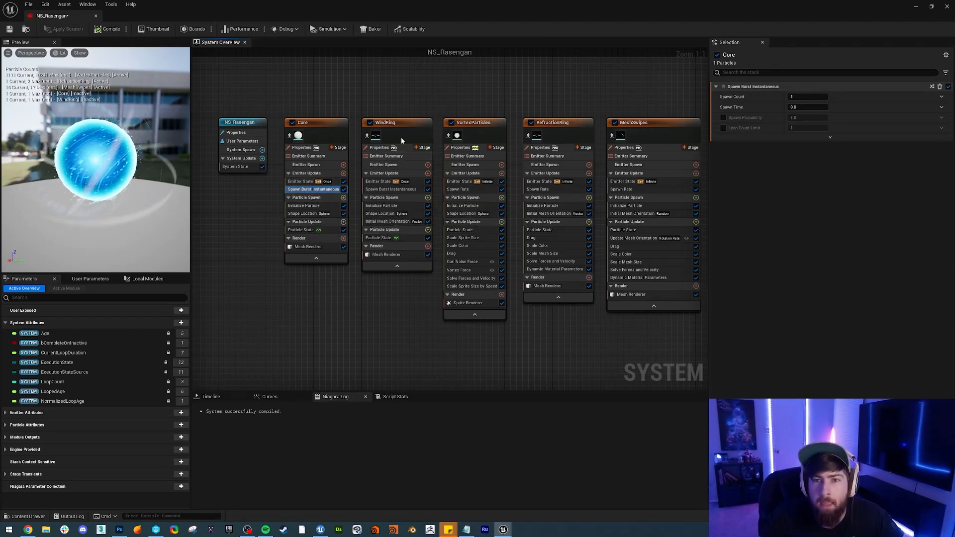
- Open the MI_NarutoRasengan material instance from the Core emitter's Mesh Renderer, and its parent material M_Rasengan
click(329, 123)
click(308, 247)
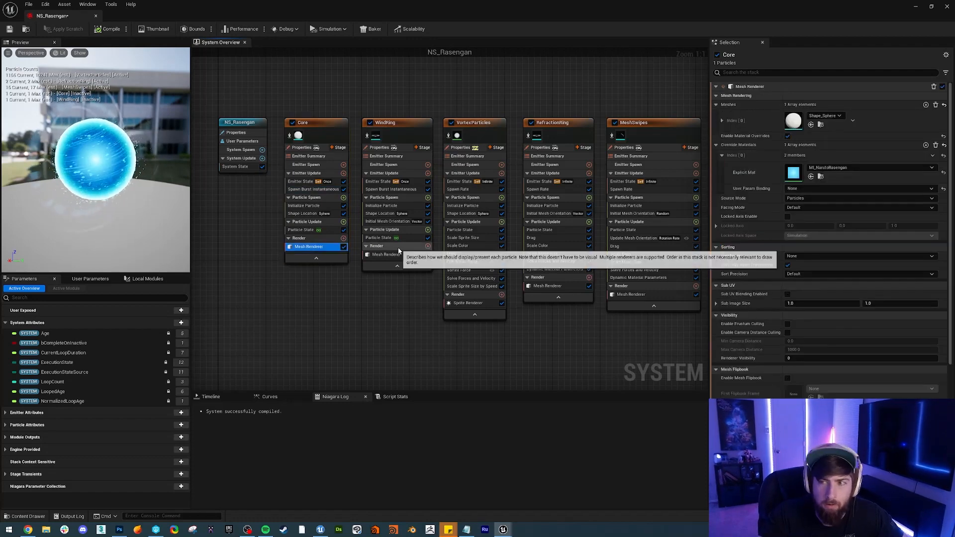
double_click(793, 173)
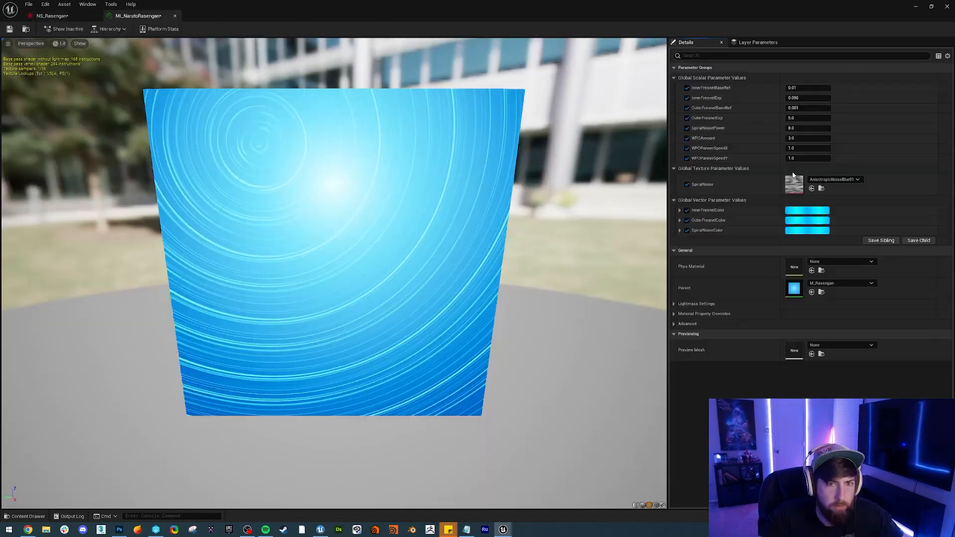
double_click(793, 288)
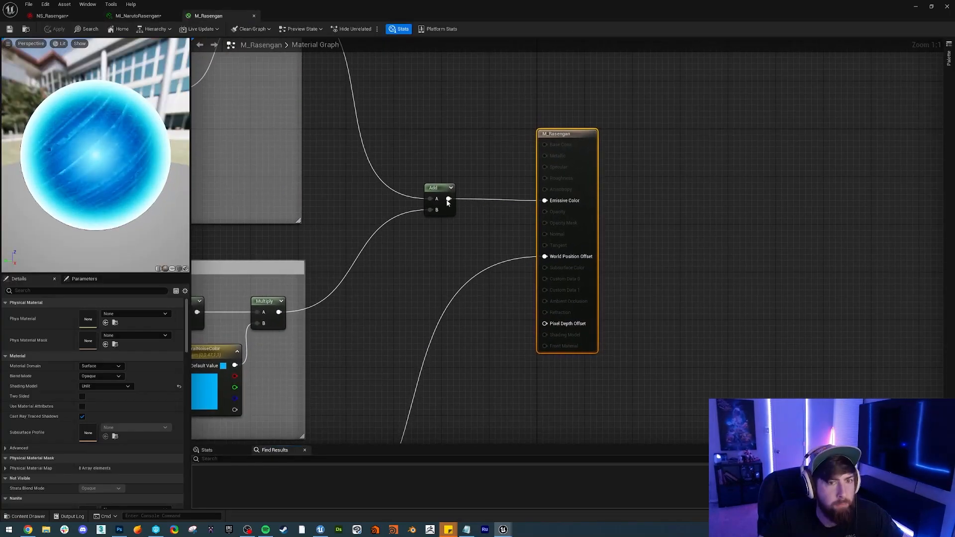
- Examine the Fresnels node group in M_Rasengan, including the One Minus node in the inner Fresnel branch
scroll(503, 221, down, 6)
right_drag(451, 234, 536, 259)
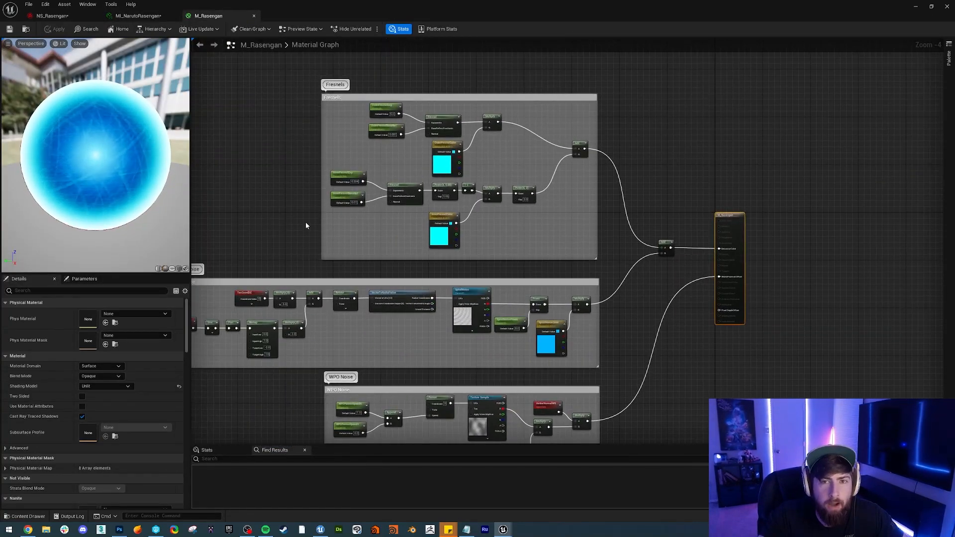
right_drag(305, 222, 360, 247)
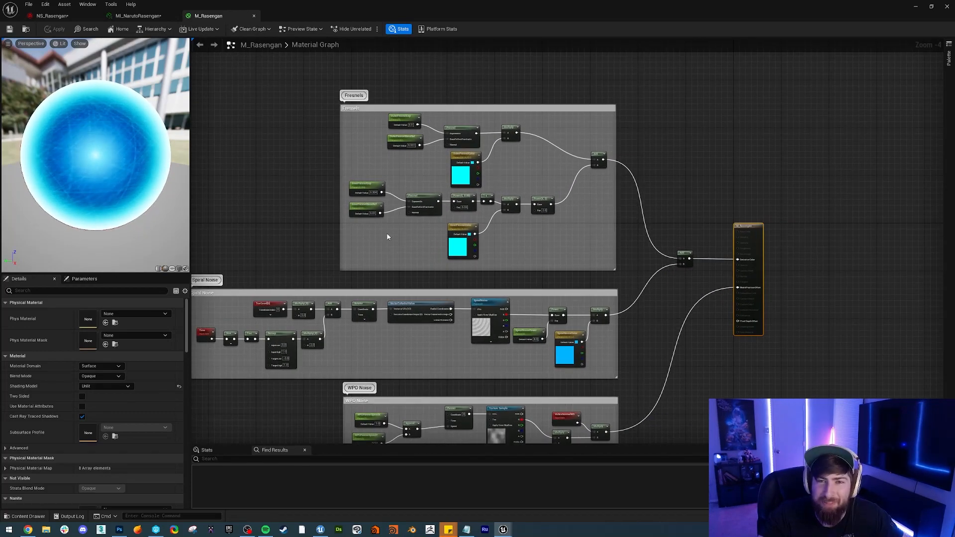
right_drag(428, 184, 418, 193)
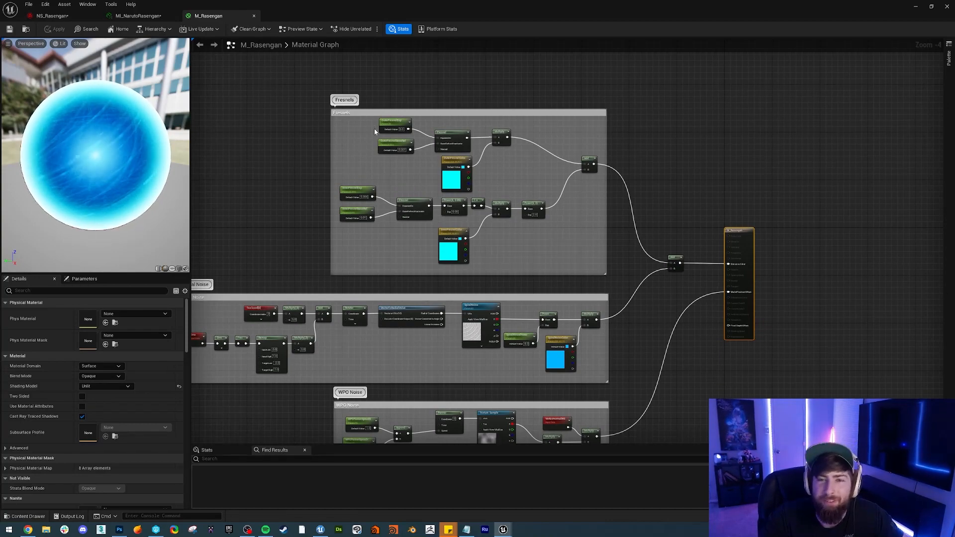
scroll(380, 156, up, 2)
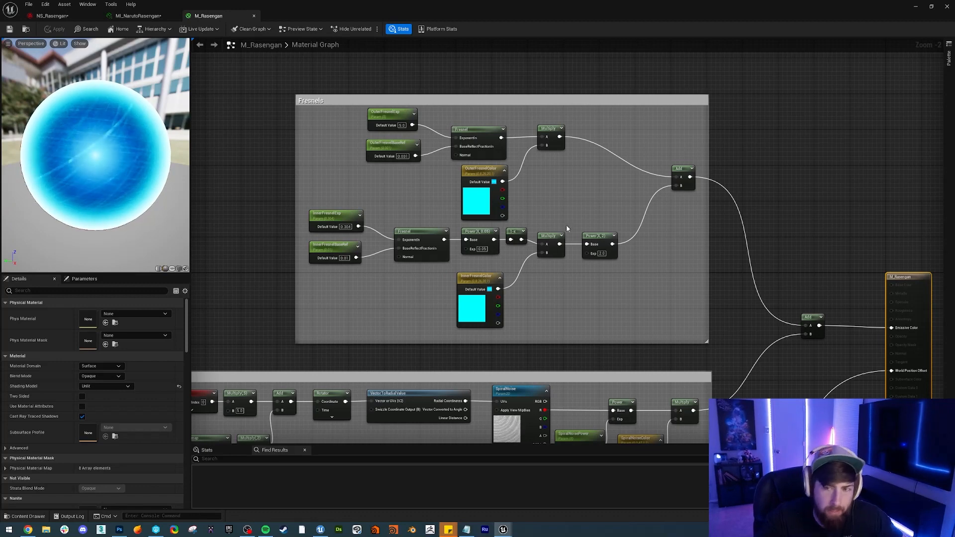
click(516, 235)
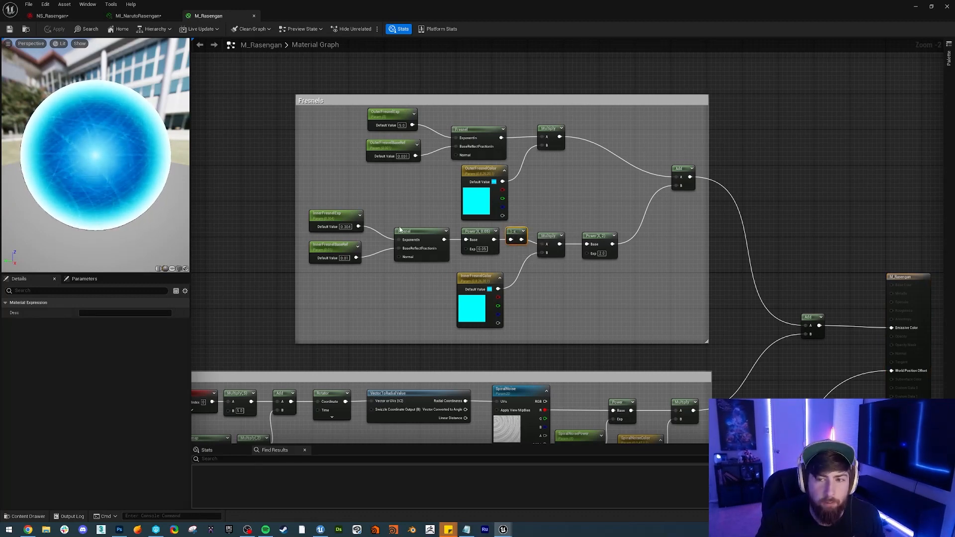
right_drag(606, 287, 548, 272)
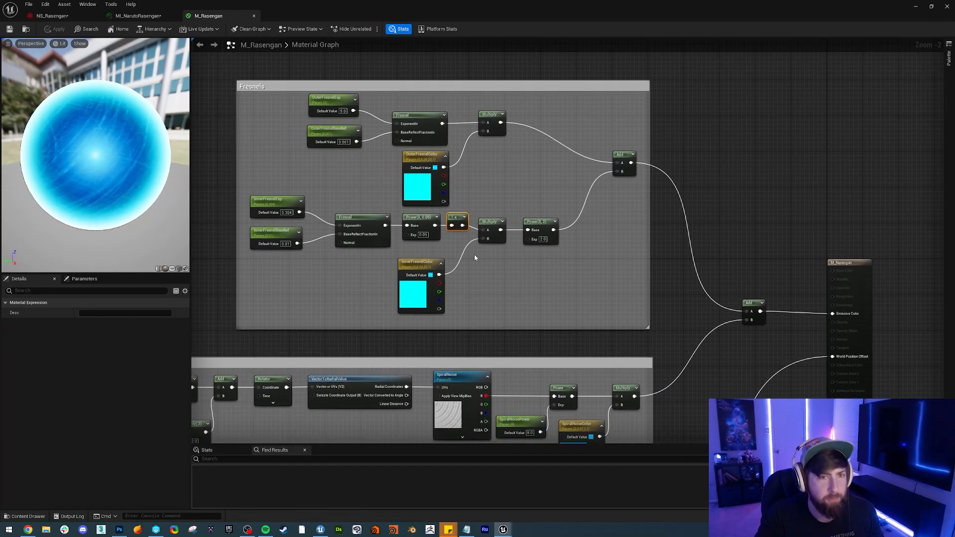
scroll(527, 298, down, 1)
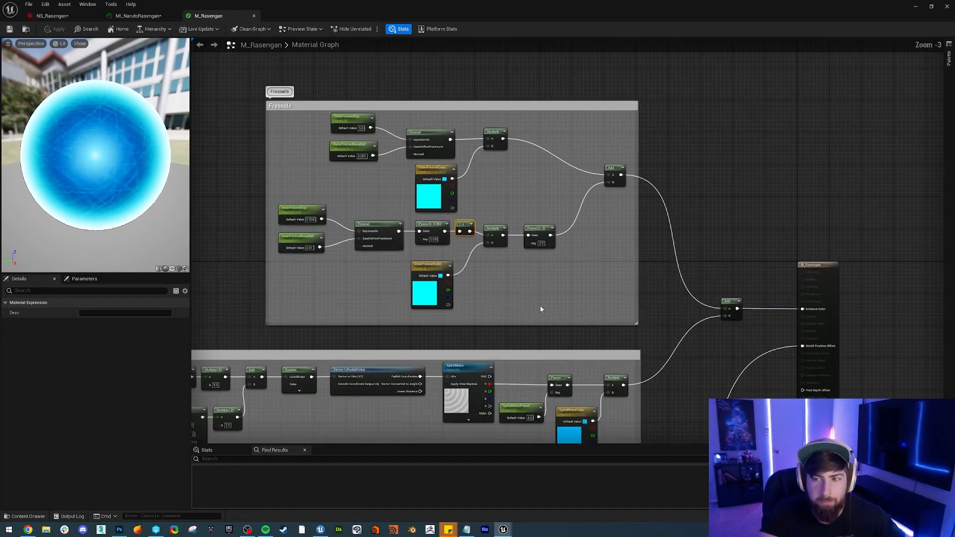
- Examine the Spiral Noise node group, including its VectorToRadialValue, SpiralNoise texture and Power nodes
right_drag(539, 311, 646, 182)
right_drag(443, 309, 564, 230)
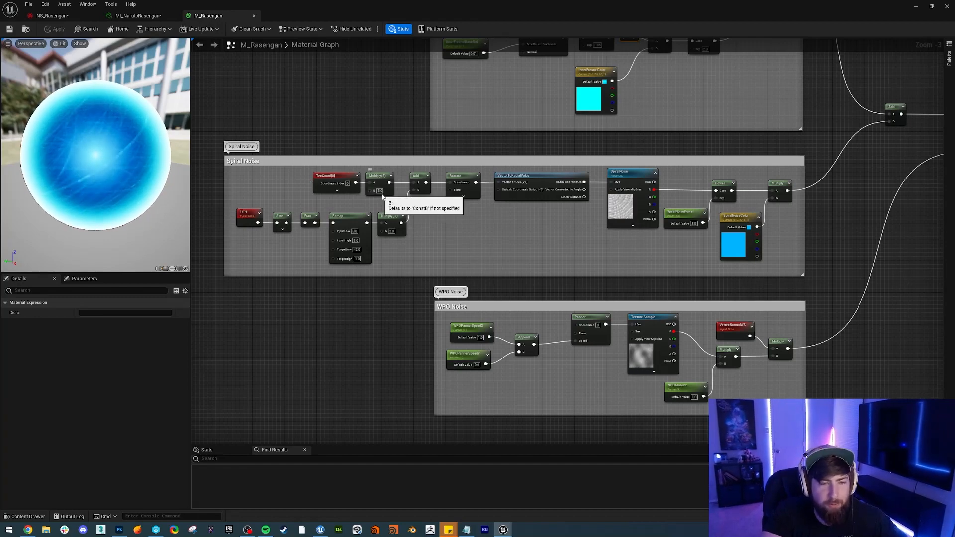
mouse_move(488, 234)
right_down()
mouse_move(463, 238)
mouse_move(490, 236)
right_up()
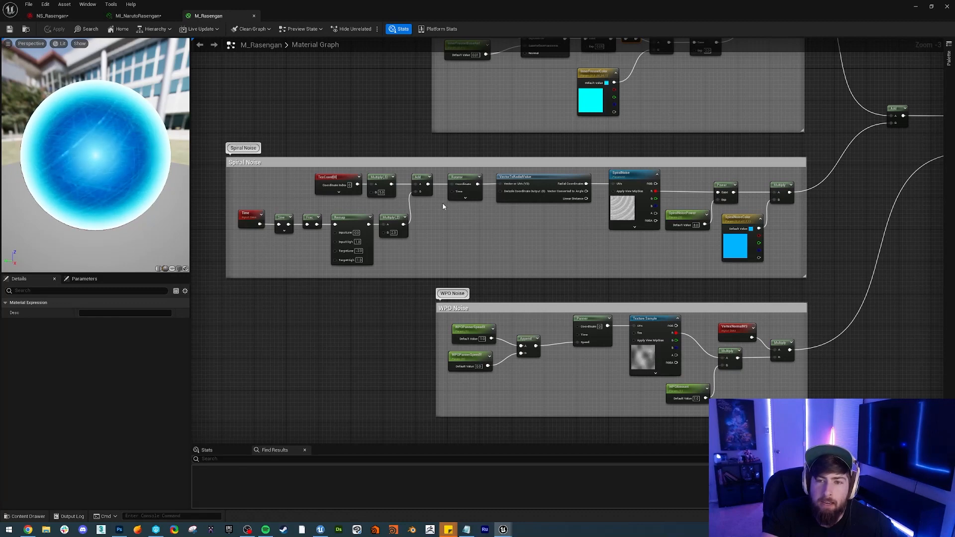
click(512, 185)
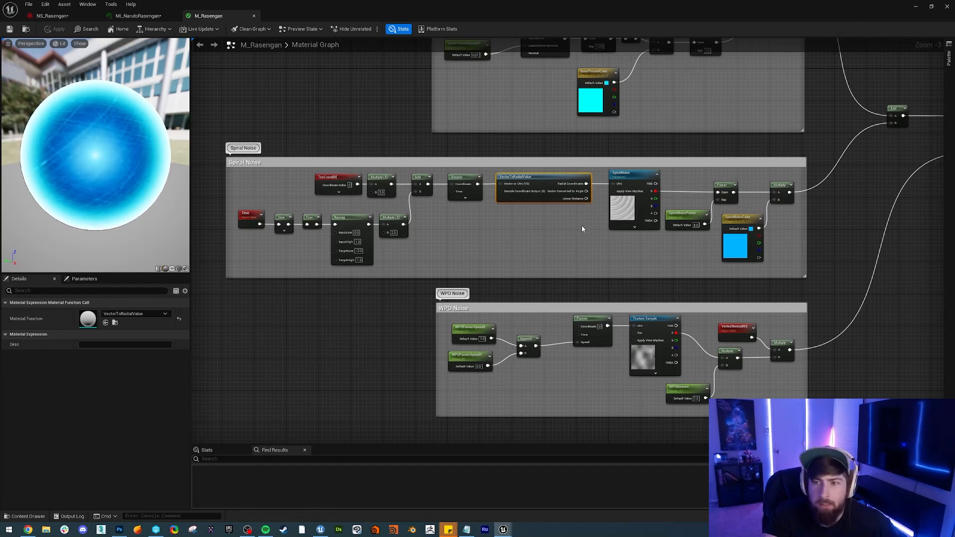
click(619, 206)
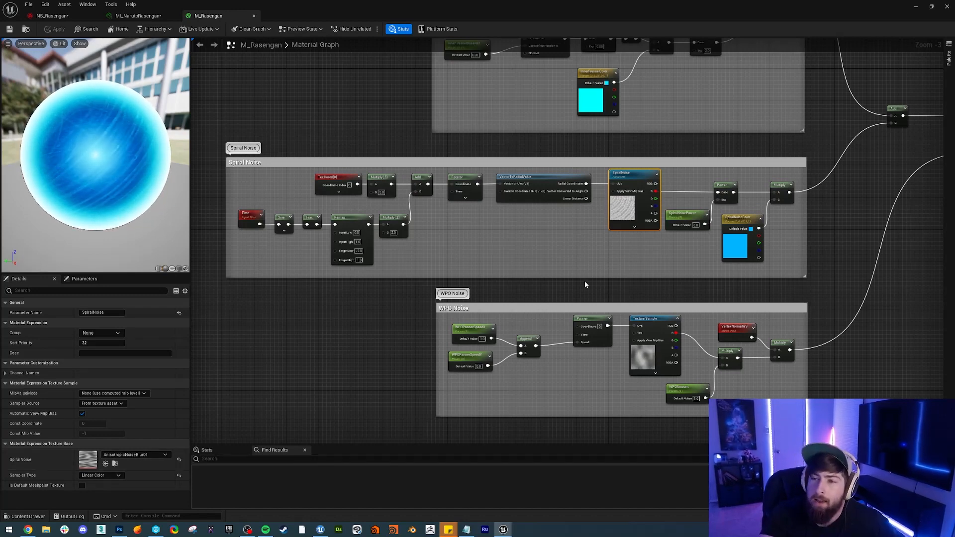
right_drag(655, 260, 645, 259)
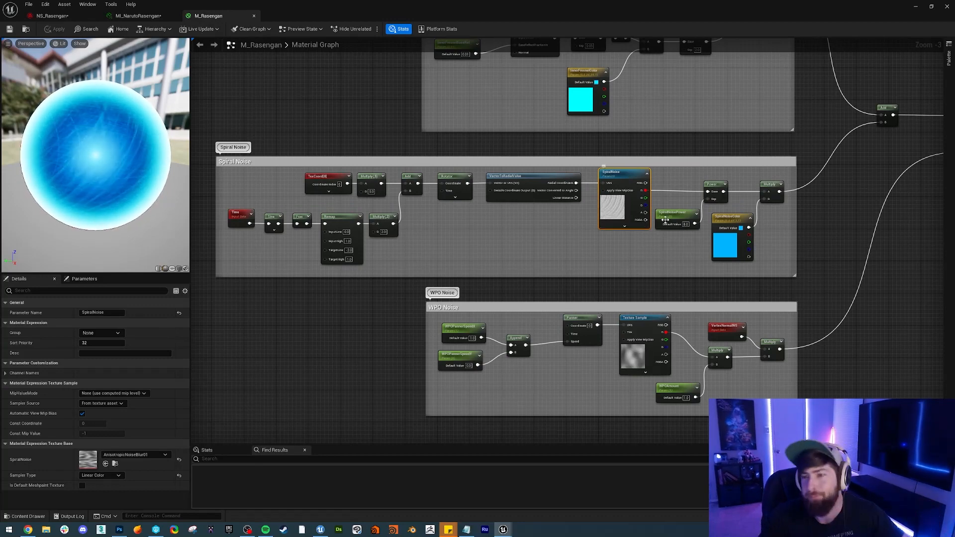
click(684, 201)
right_drag(684, 201, 640, 195)
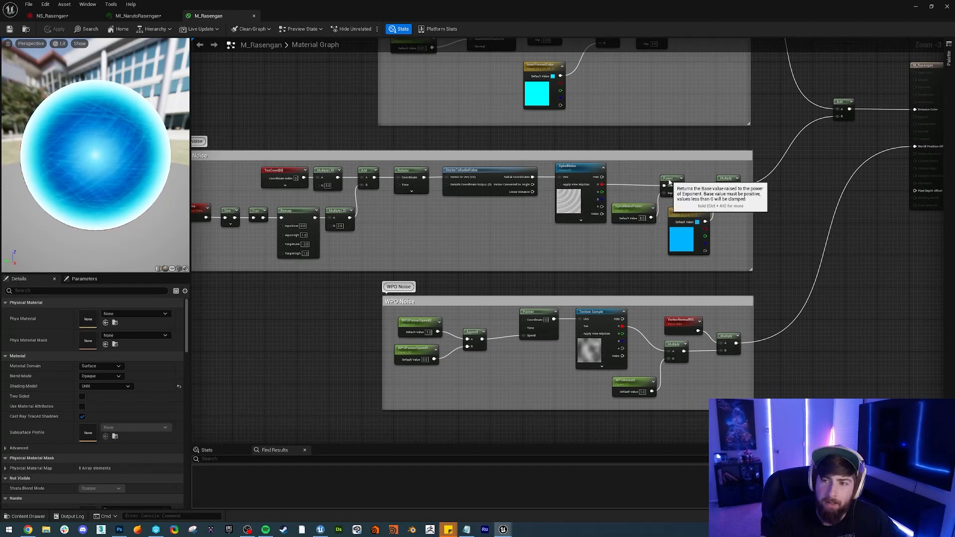
click(669, 182)
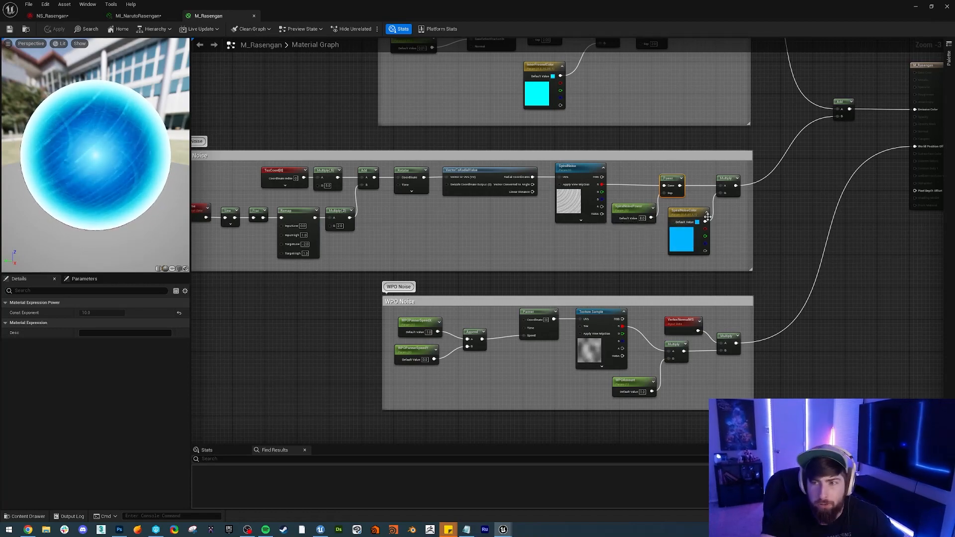
- Examine the WPO Noise group's Texture Sample node, and close M_Rasengan and its MI_NarutoRasengan instance
right_drag(739, 253, 735, 219)
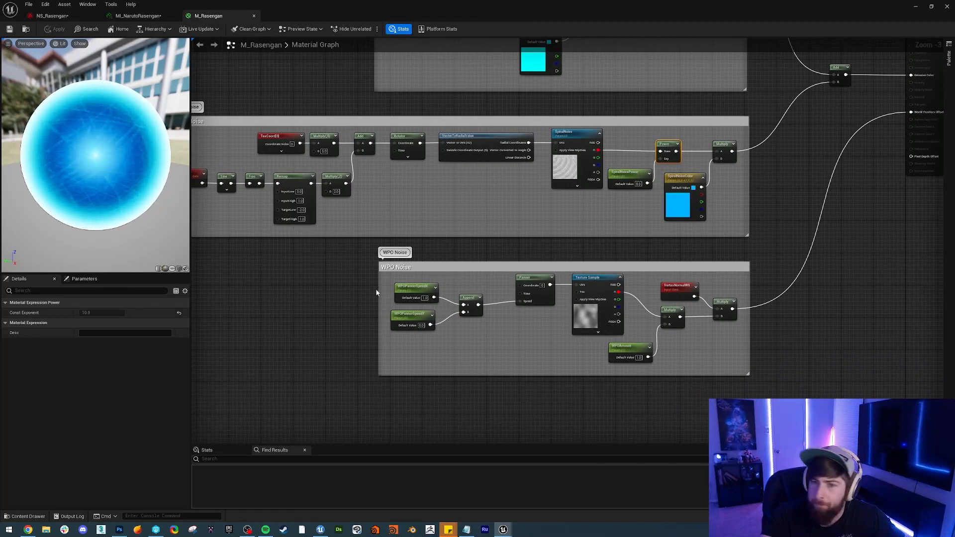
right_drag(377, 292, 308, 256)
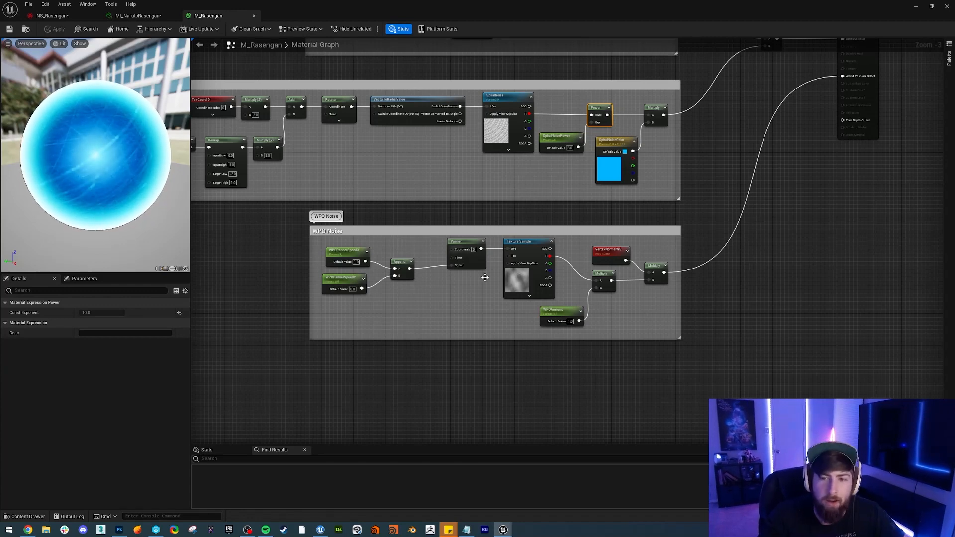
click(507, 294)
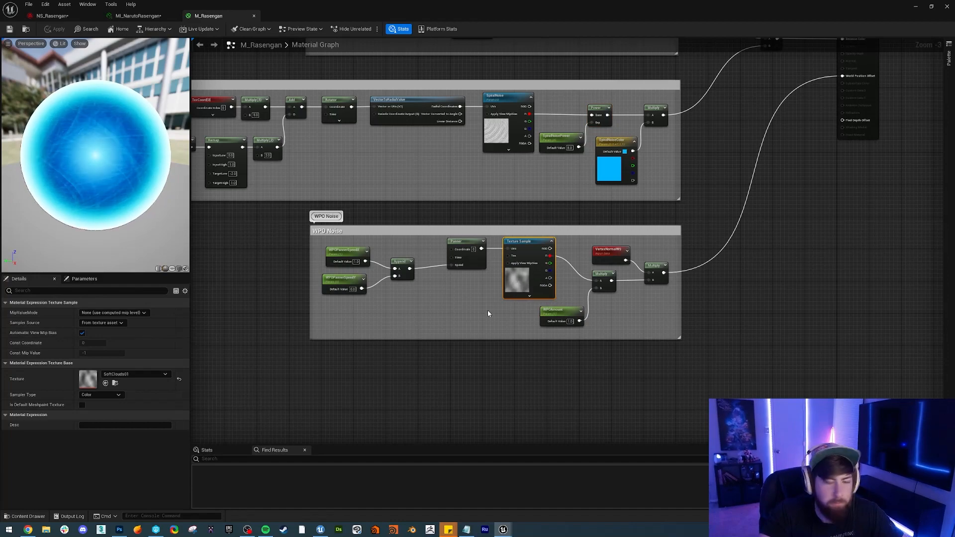
right_drag(672, 318, 591, 309)
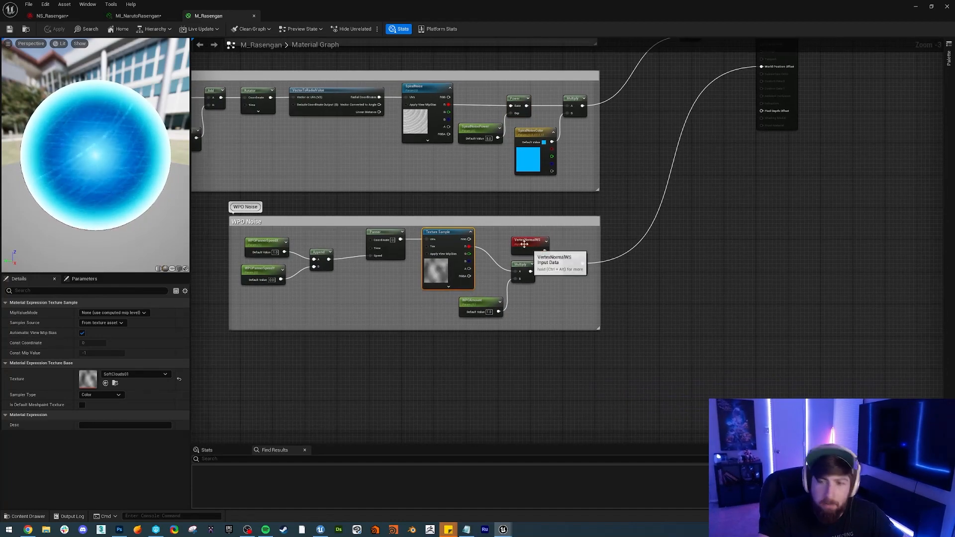
click(253, 15)
click(175, 16)
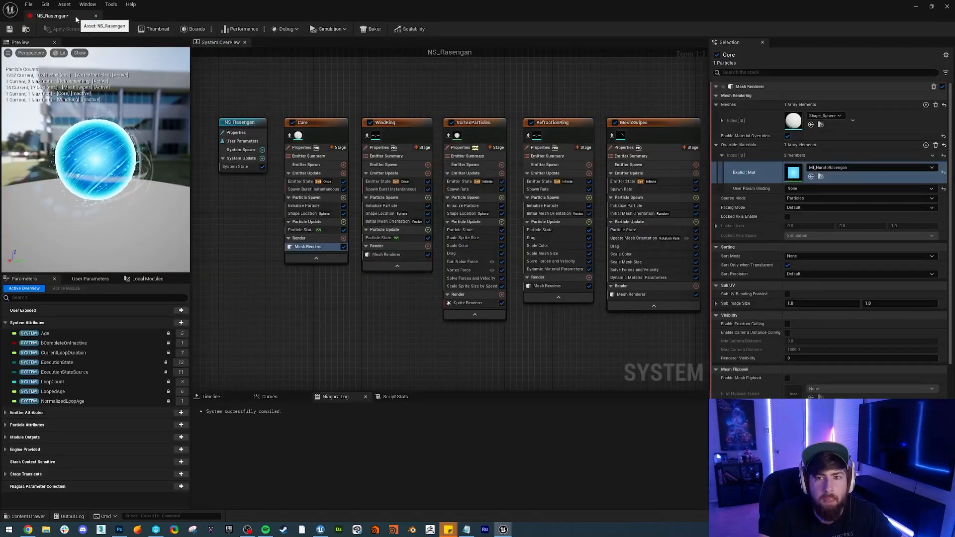
- Open the override material instance from the WindRing emitter's Mesh Renderer, and its parent material M_RasenganAirStream
right_drag(405, 124, 375, 116)
click(375, 114)
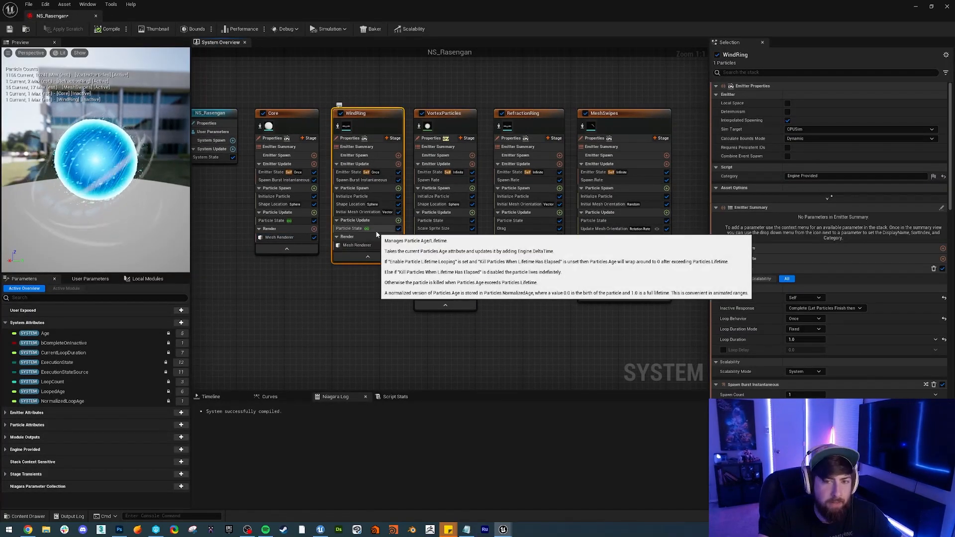
click(357, 245)
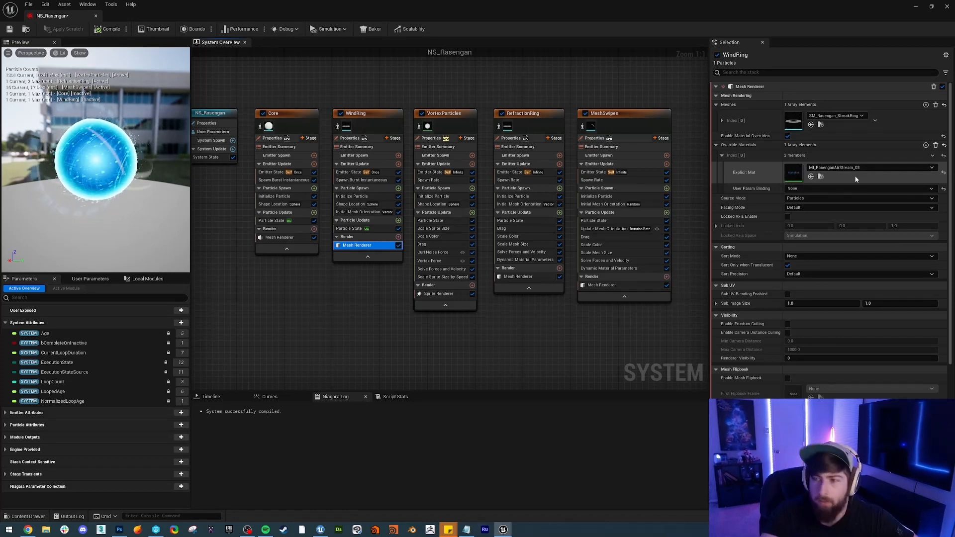
double_click(793, 172)
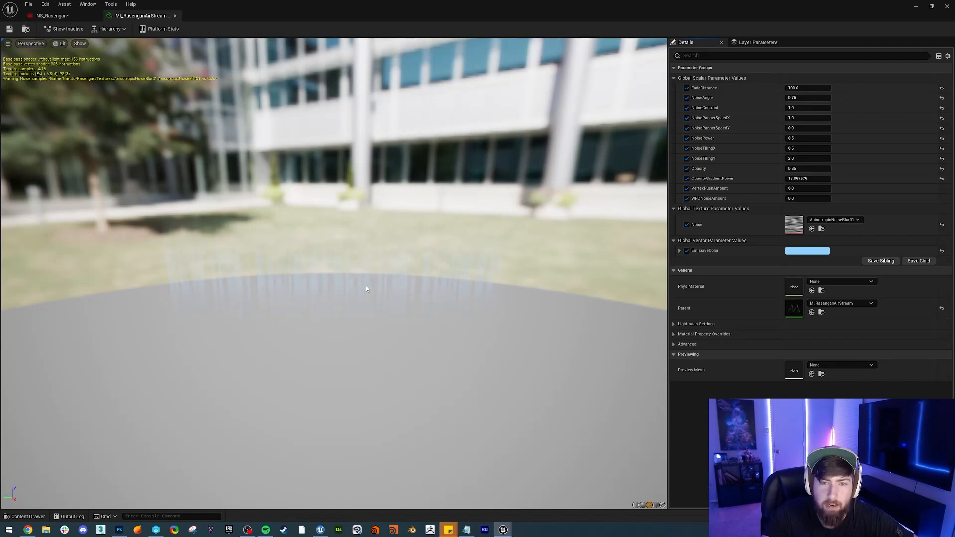
double_click(795, 308)
- Examine the Noise Texture, Opacity and WPO Noise node groups in M_RasenganAirStream, including the Depth Fade node
scroll(326, 313, down, 3)
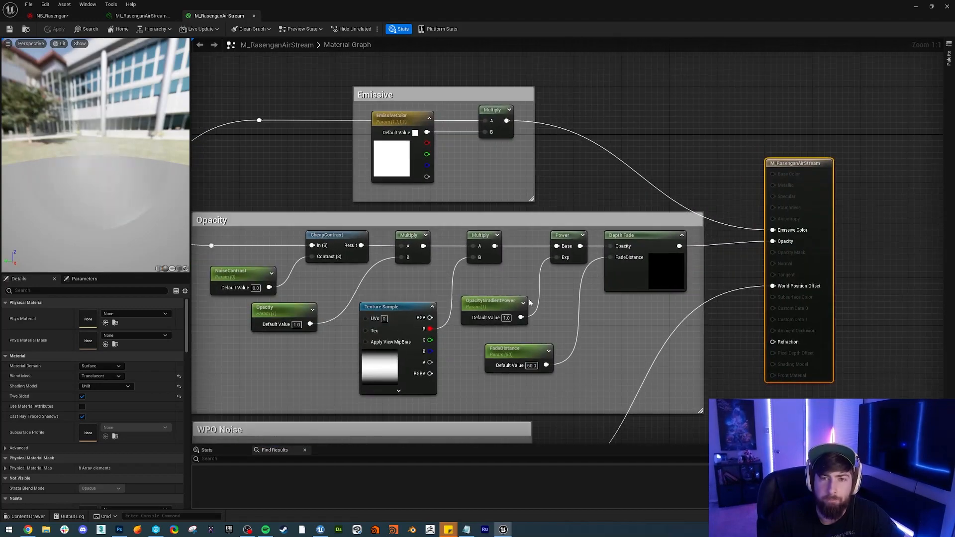
right_drag(234, 288, 694, 301)
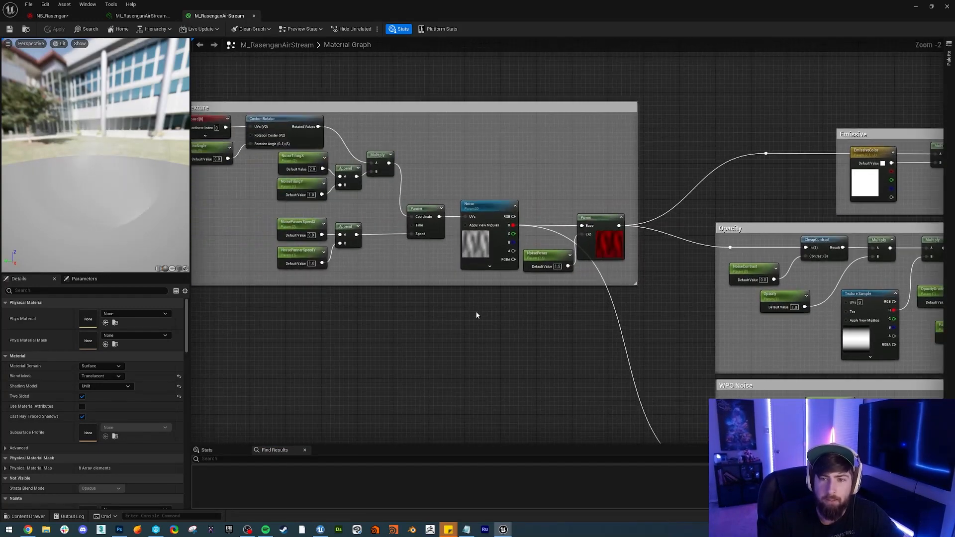
right_drag(476, 312, 638, 341)
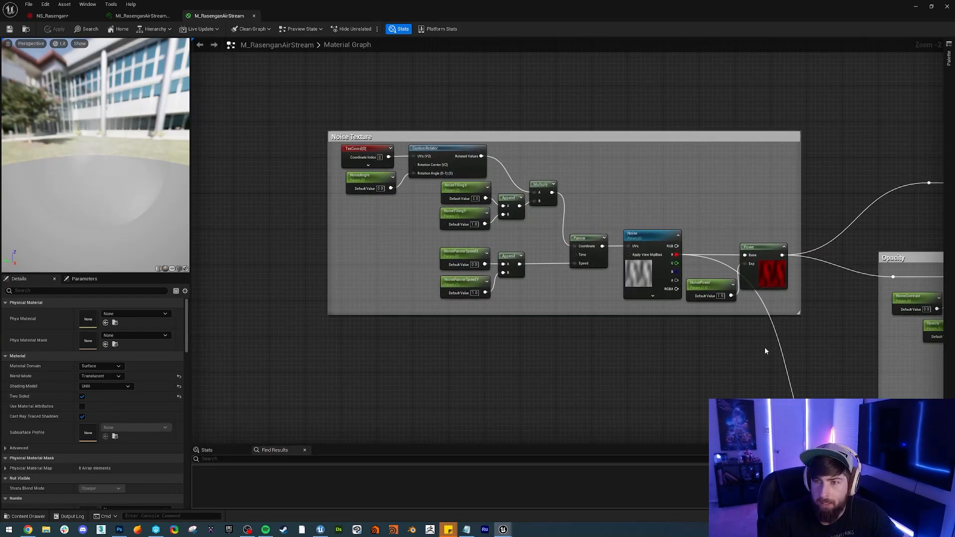
right_drag(818, 358, 314, 264)
right_drag(430, 290, 393, 269)
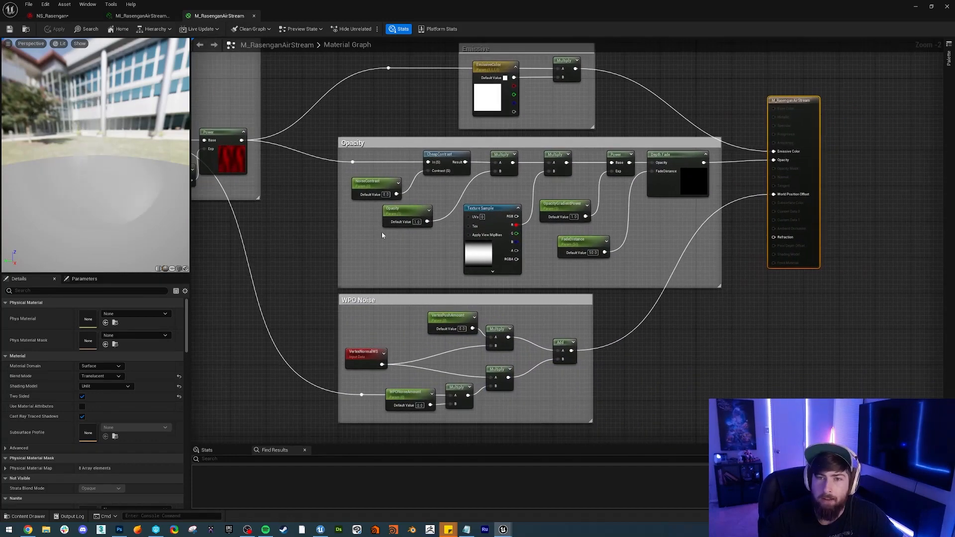
alt+click(666, 171)
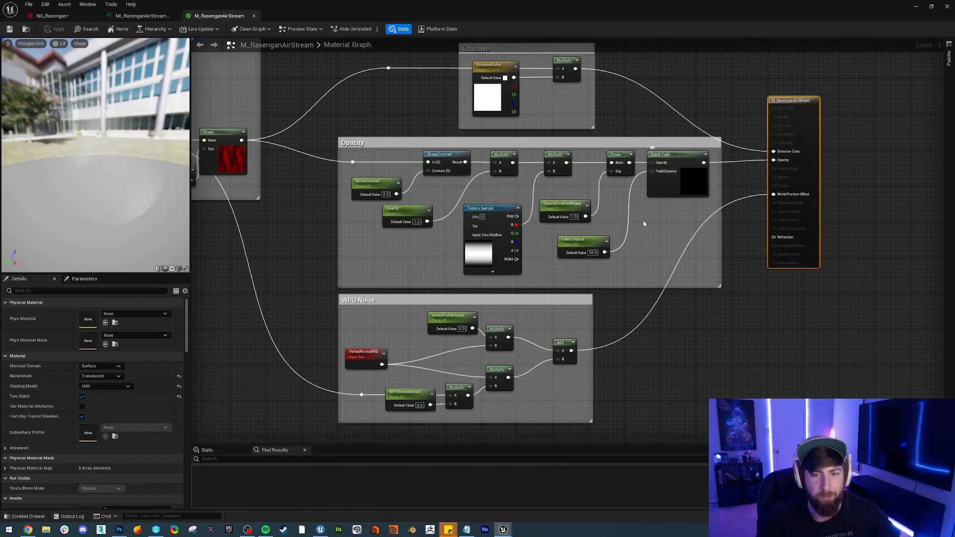
right_drag(738, 393, 766, 356)
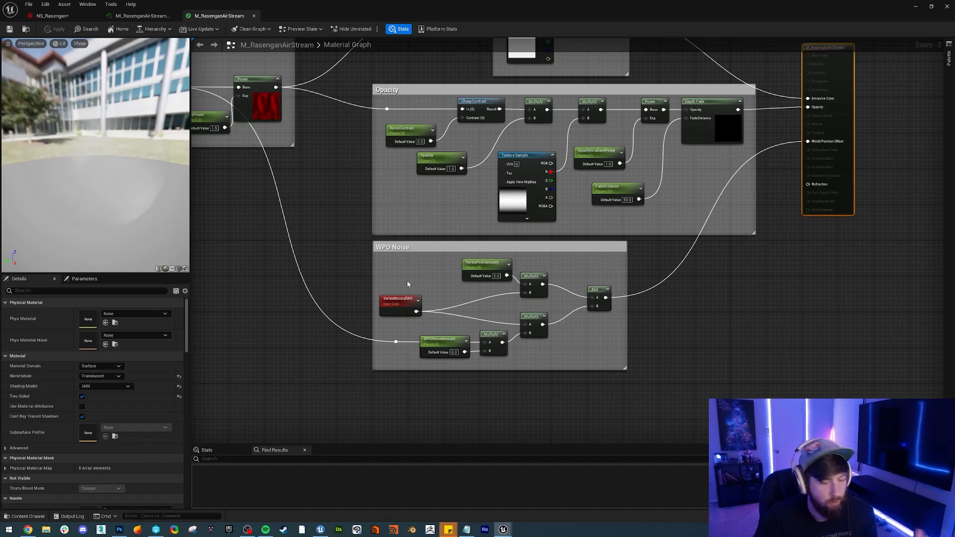
right_drag(710, 342, 727, 339)
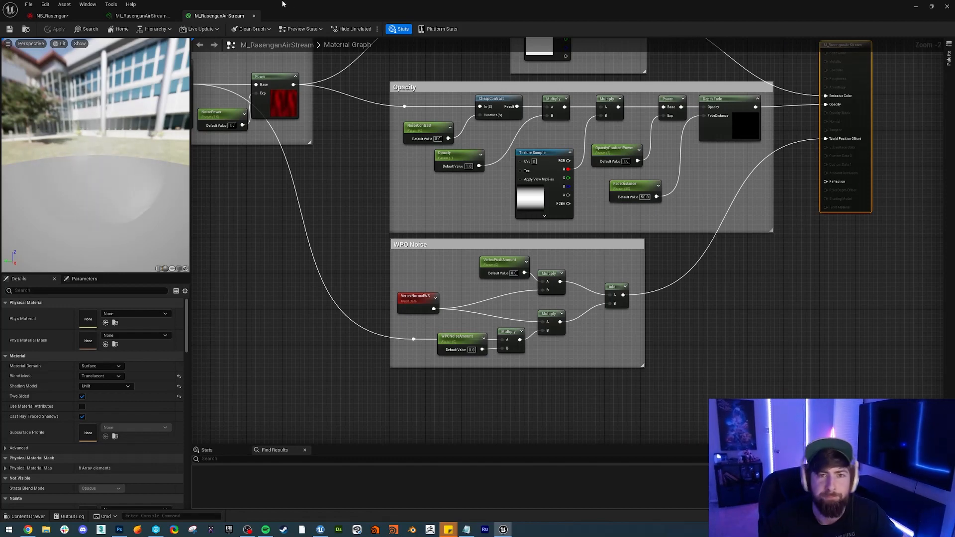
- Close the air stream material and its instance, and select the VortexParticles emitter in NS_Rasengan
click(253, 15)
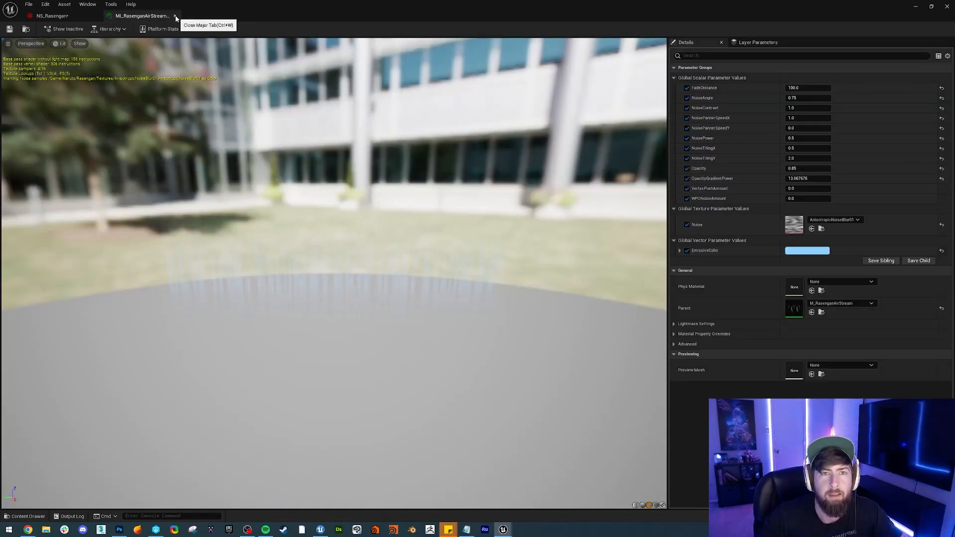
click(175, 16)
right_drag(490, 220, 453, 221)
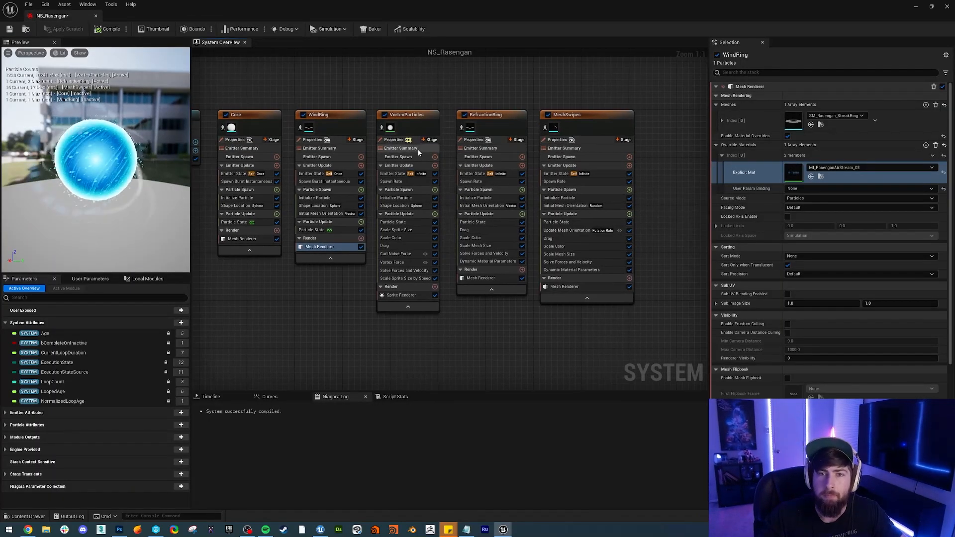
click(407, 111)
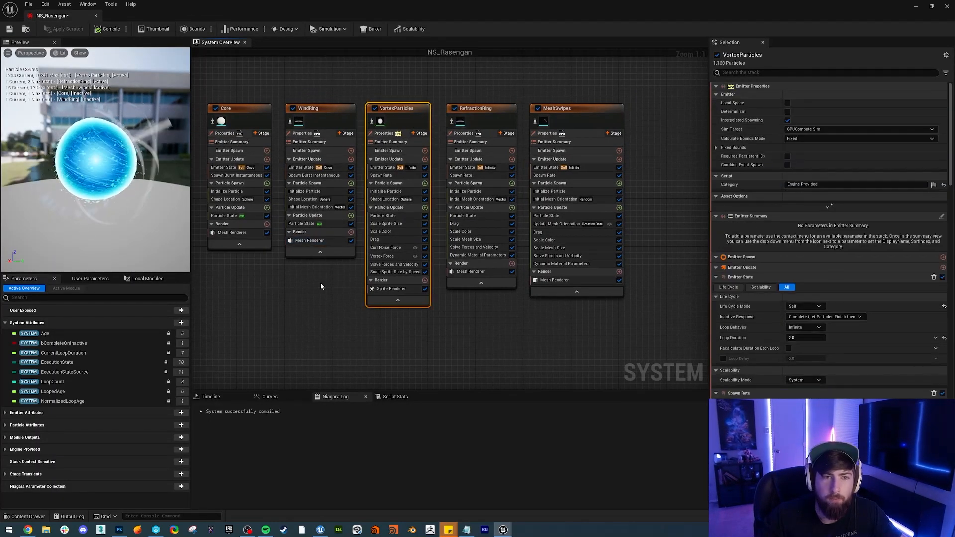
- Examine the Vortex Force module settings of the VortexParticles emitter
right_drag(337, 288, 375, 293)
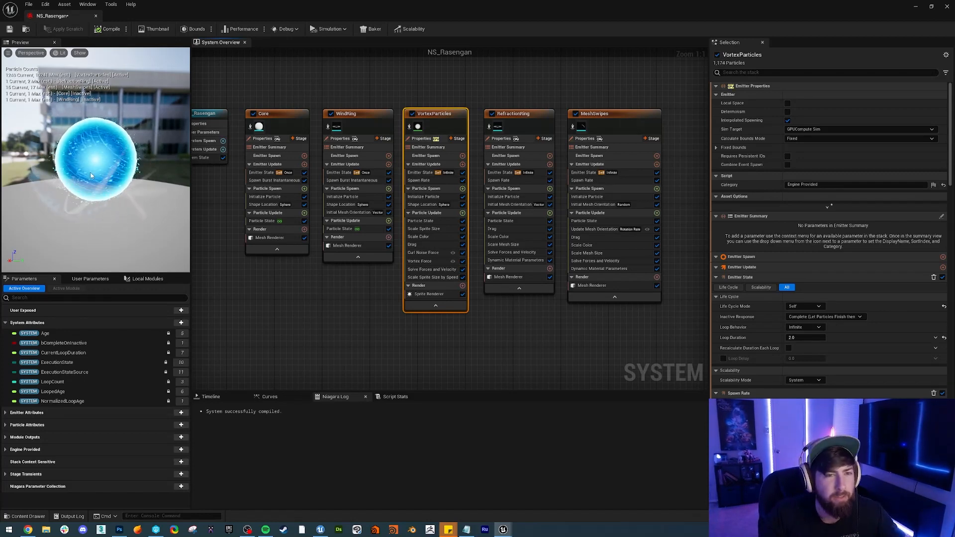
click(466, 99)
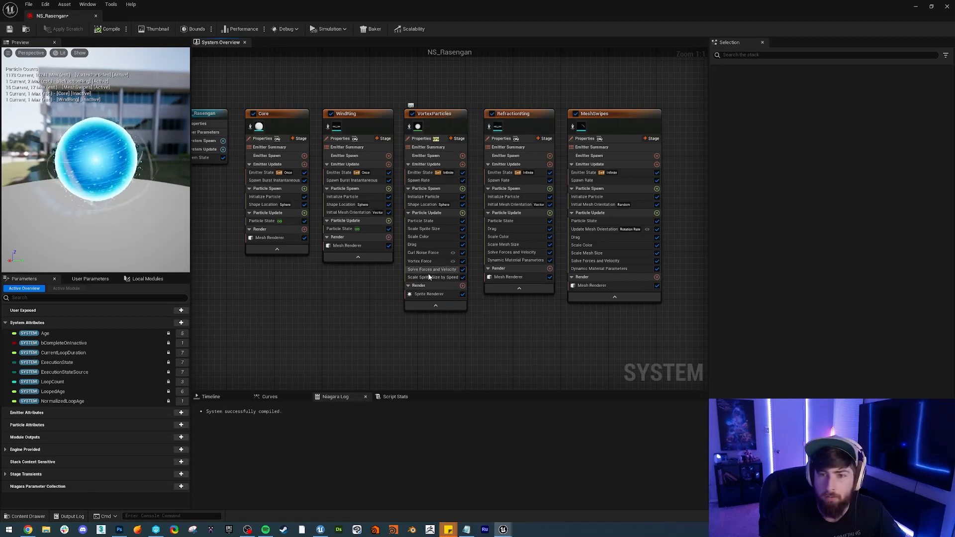
click(435, 262)
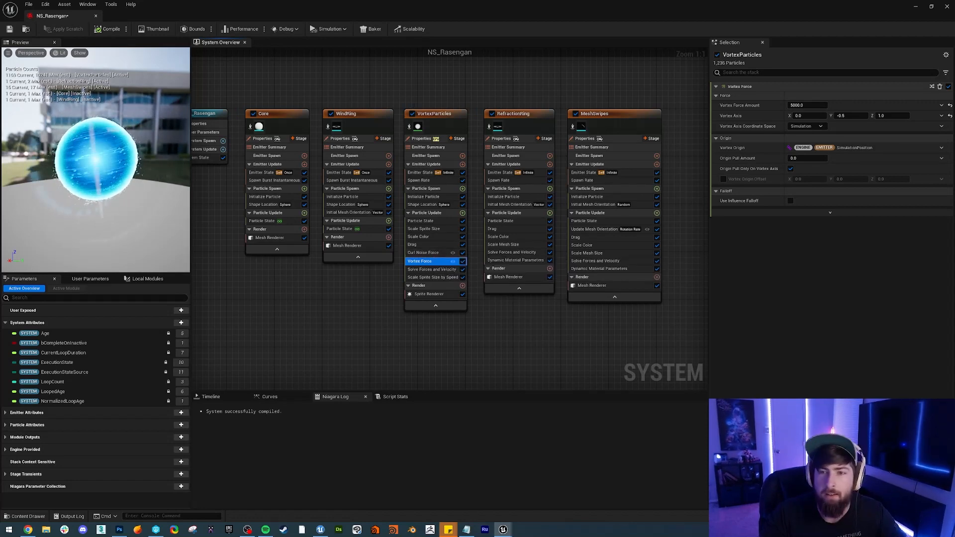
right_drag(568, 363, 528, 367)
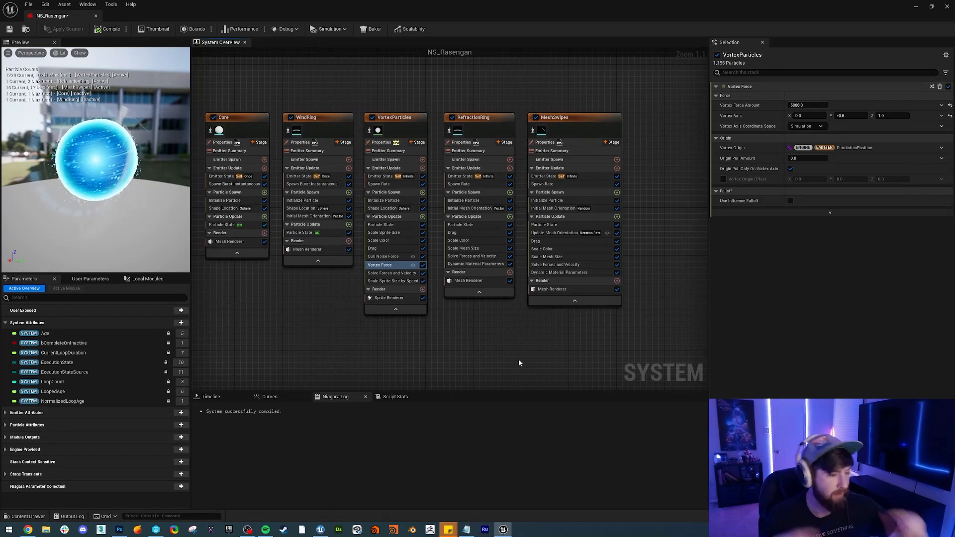
- Select the RefractionRing emitter, check the effect in the level scene, and return to the NS_Rasengan system
click(497, 120)
right_drag(413, 83, 538, 71)
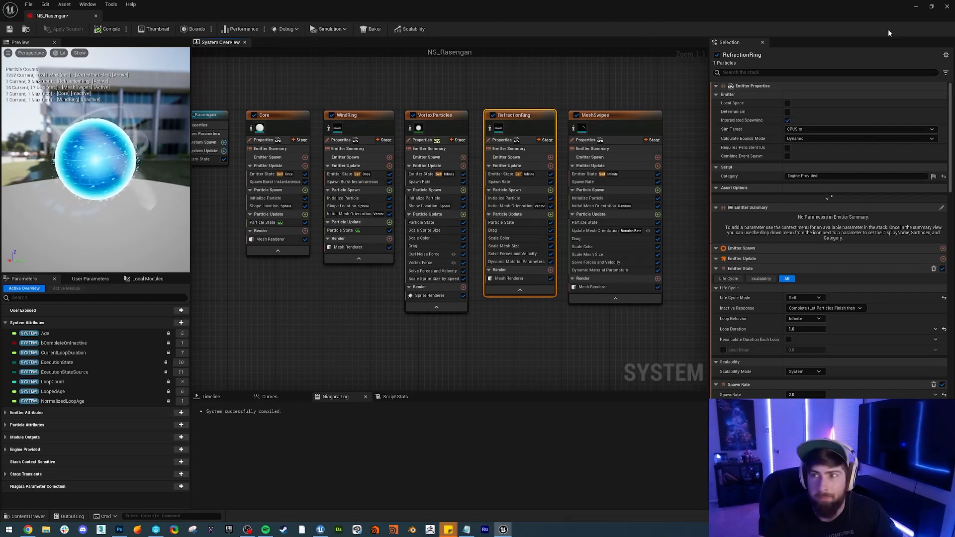
click(916, 7)
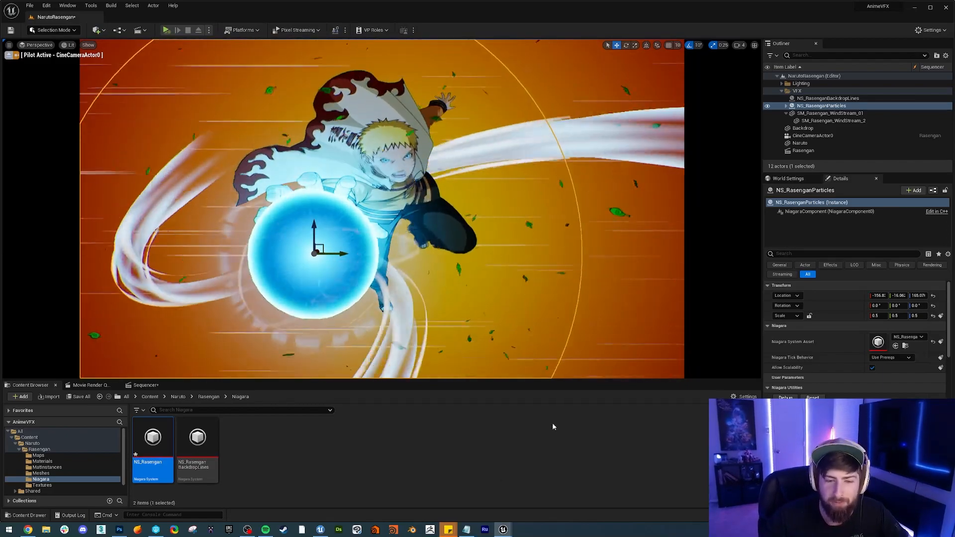
double_click(152, 440)
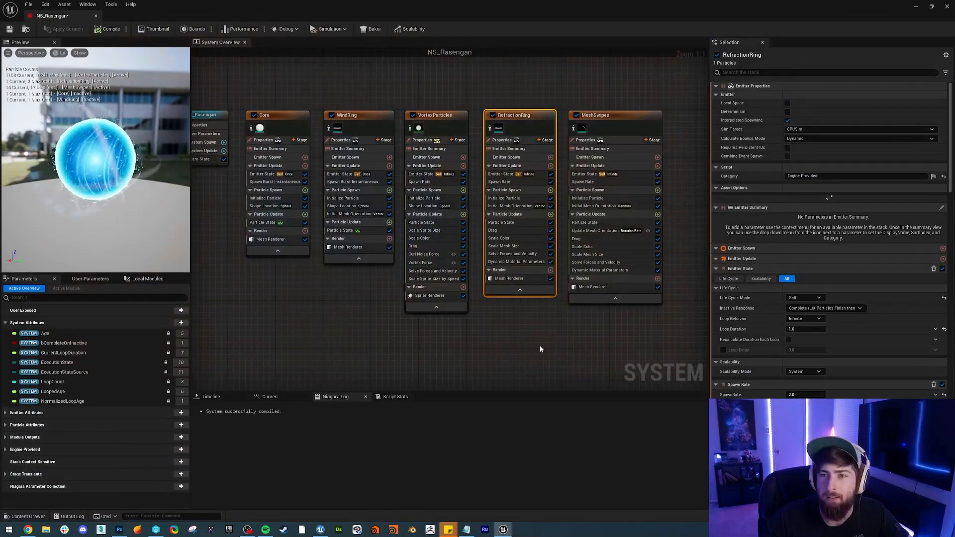
- Open the SM_CurveStreak_01 mesh from the MeshSwipes emitter's Mesh Renderer
right_drag(539, 345, 479, 341)
click(557, 111)
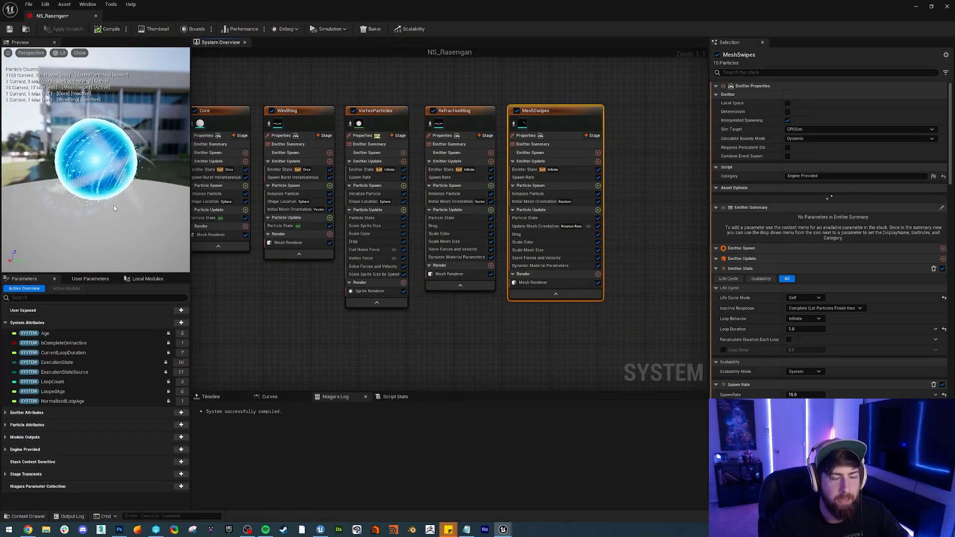
click(552, 283)
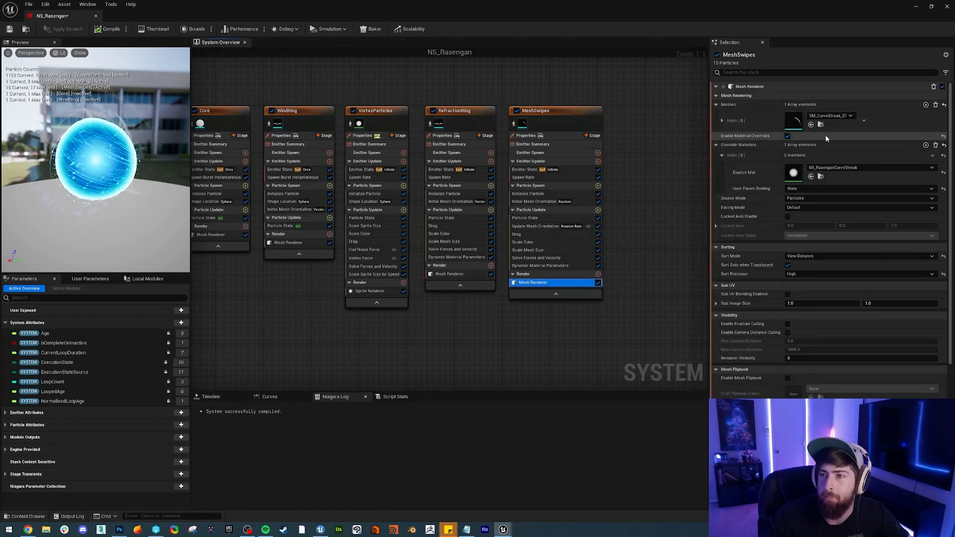
double_click(796, 123)
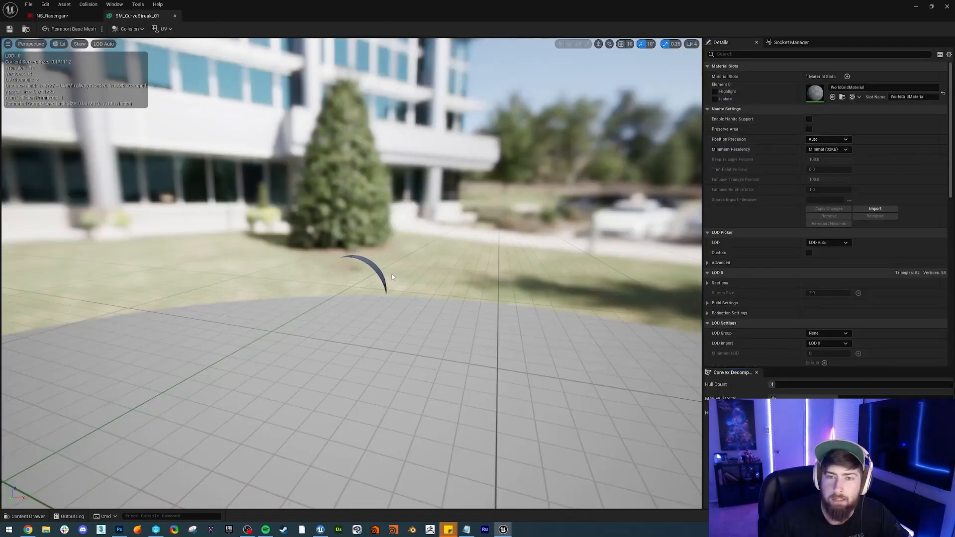
- Inspect the curve streak mesh from several angles, and close it and the NS_Rasengan system
drag(386, 272, 463, 274)
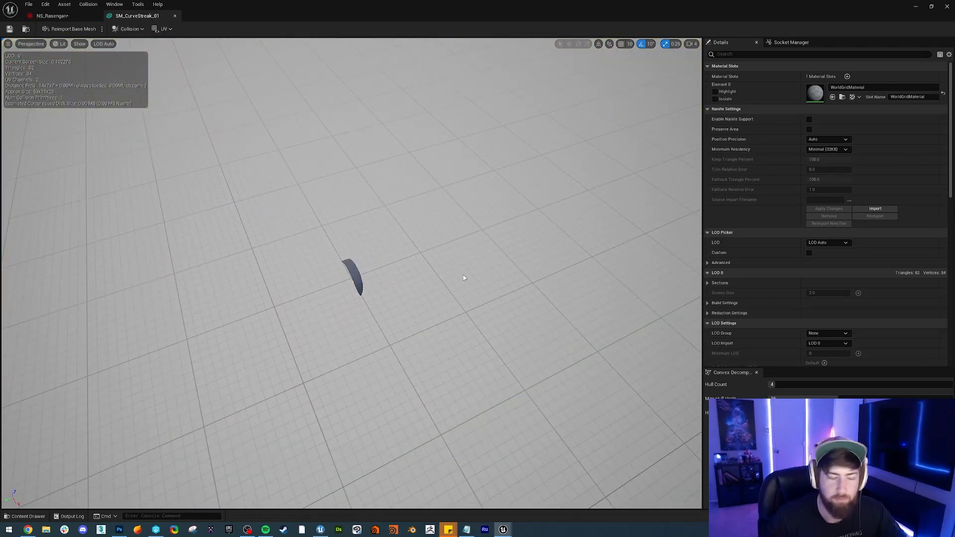
drag(385, 298, 419, 274)
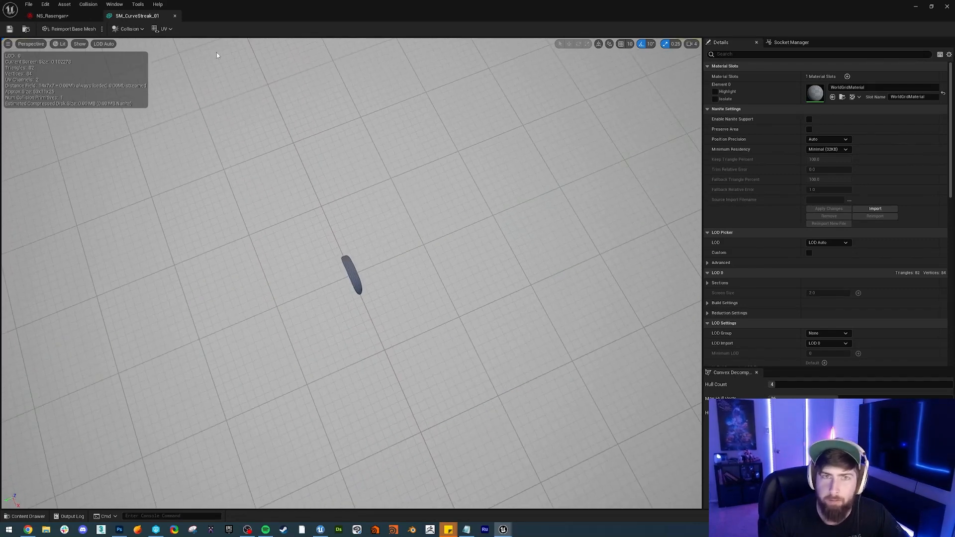
click(175, 16)
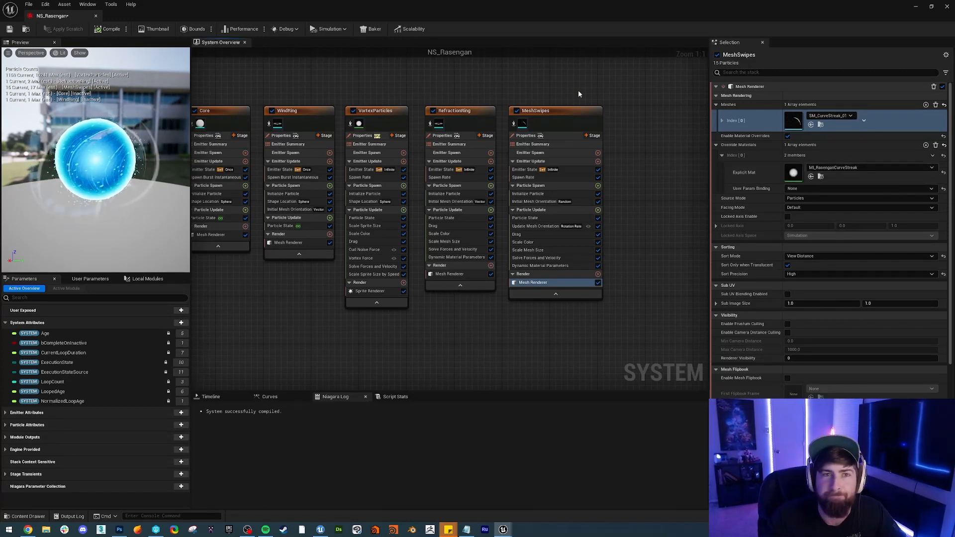
click(97, 19)
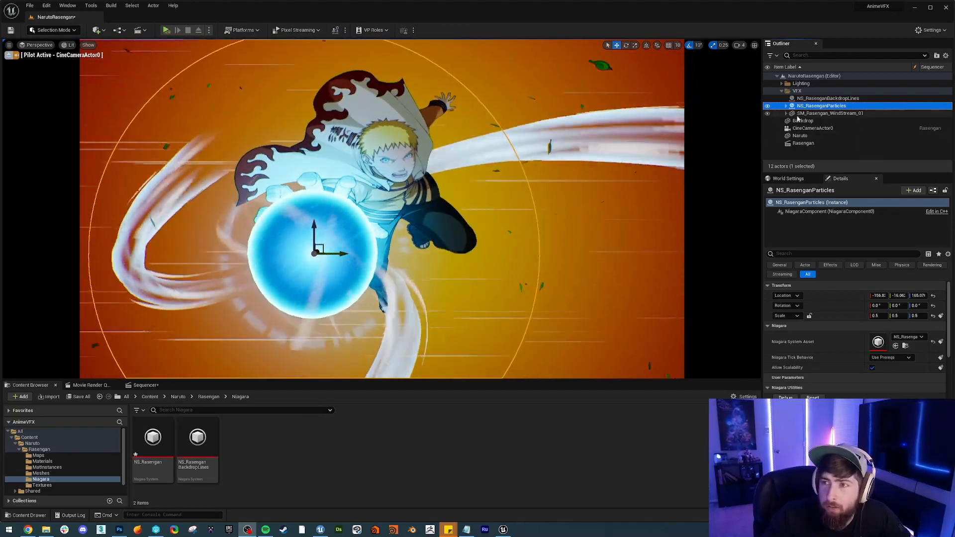
- Review SM_Rasengan_WindStream_01 and its child SM_Rasengan_WindStream_2 in the level, and inspect the parent's static mesh
click(831, 114)
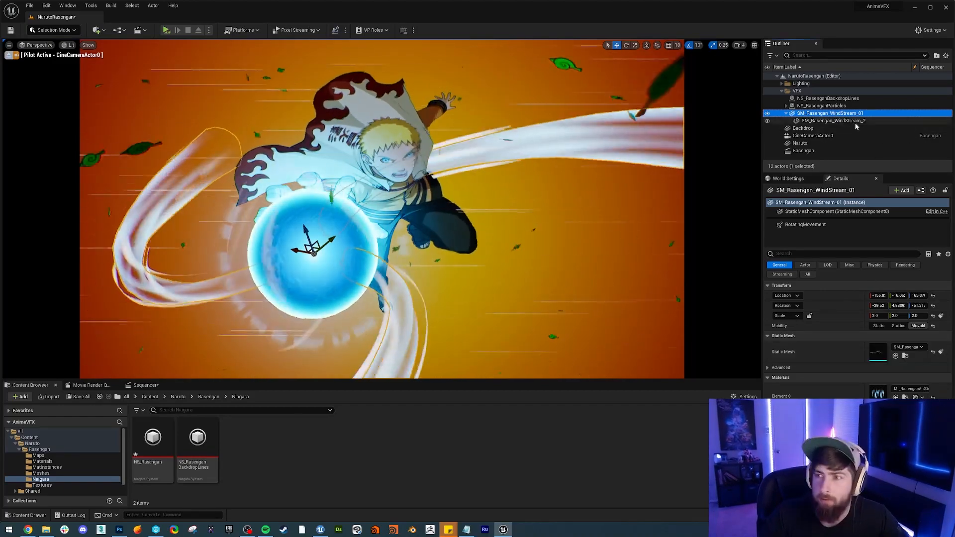
click(845, 121)
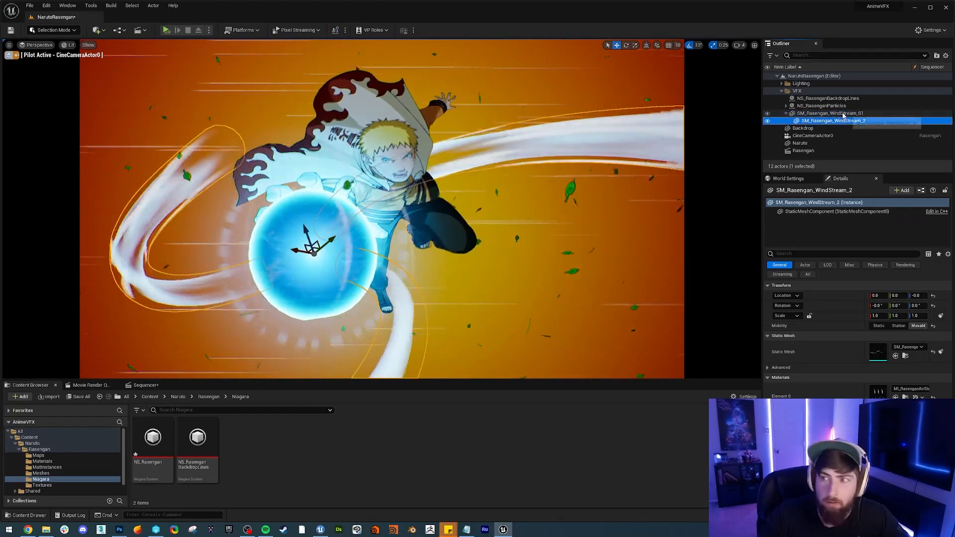
key(Up)
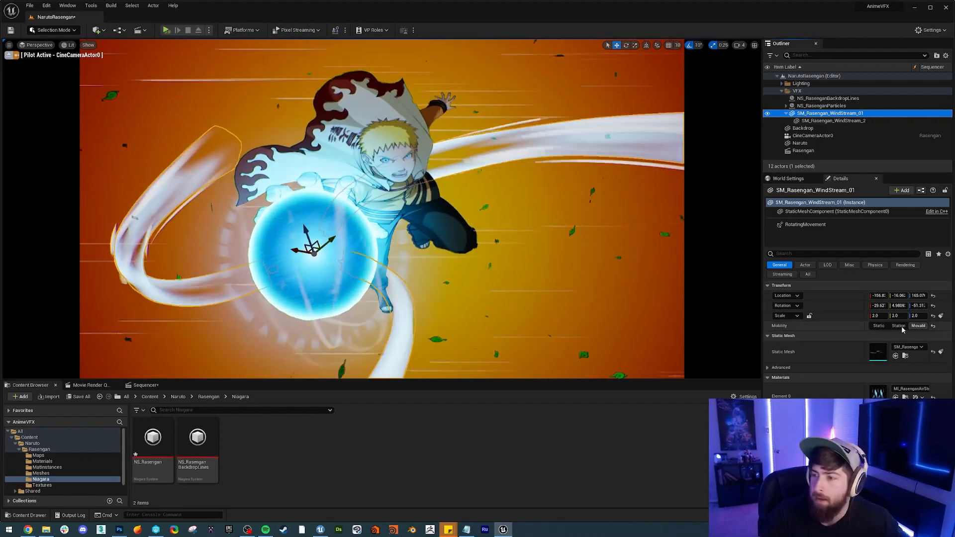
double_click(881, 353)
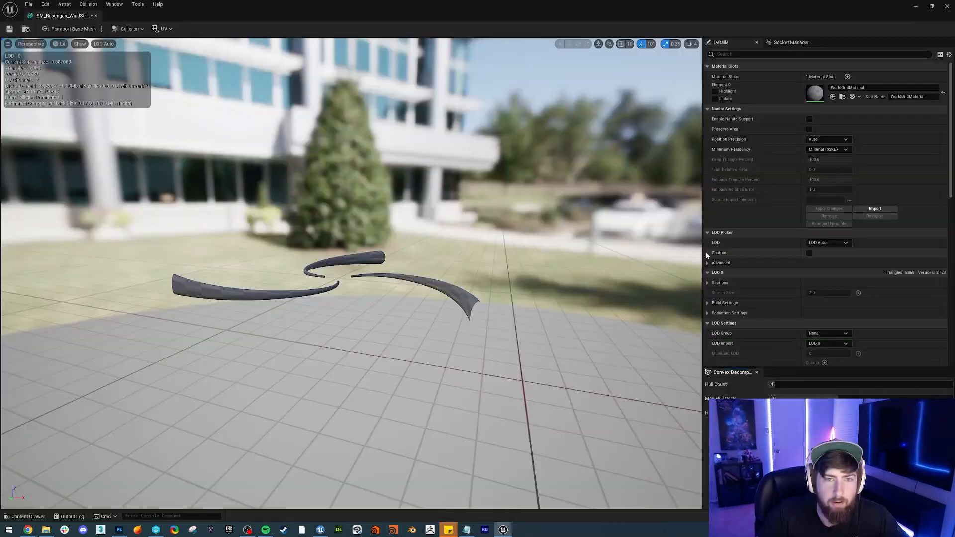
drag(390, 258, 453, 241)
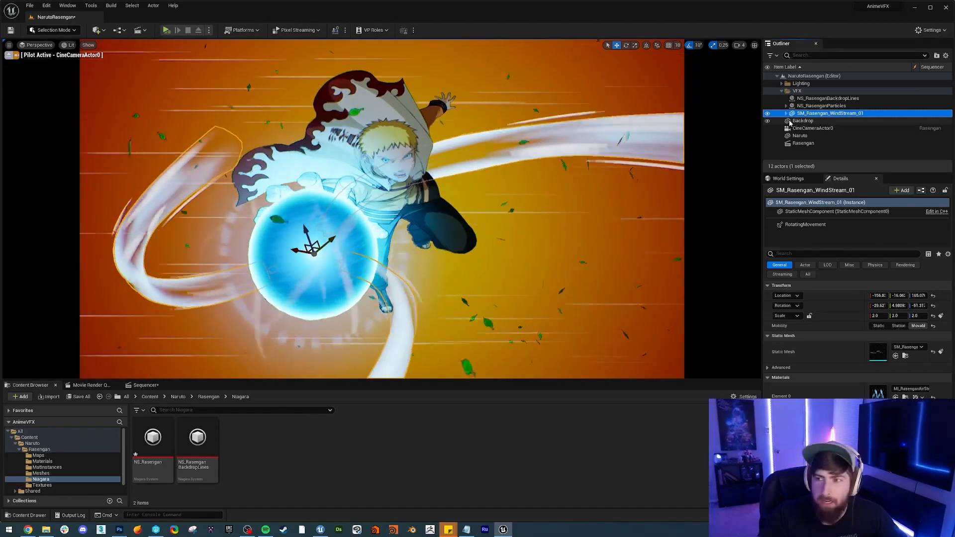
- Examine the RotatingMovement component of SM_Rasengan_WindStream_01, and deselect the actor
click(800, 225)
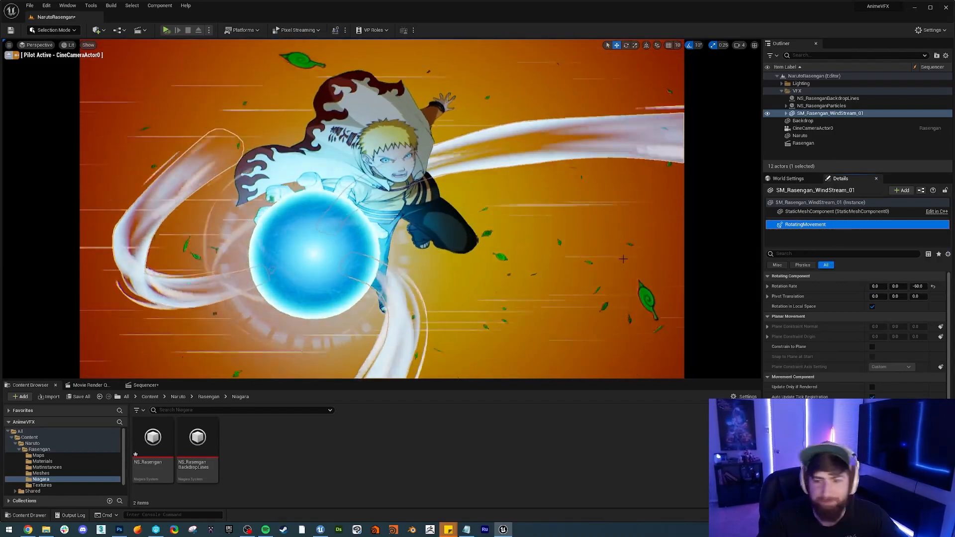
click(811, 76)
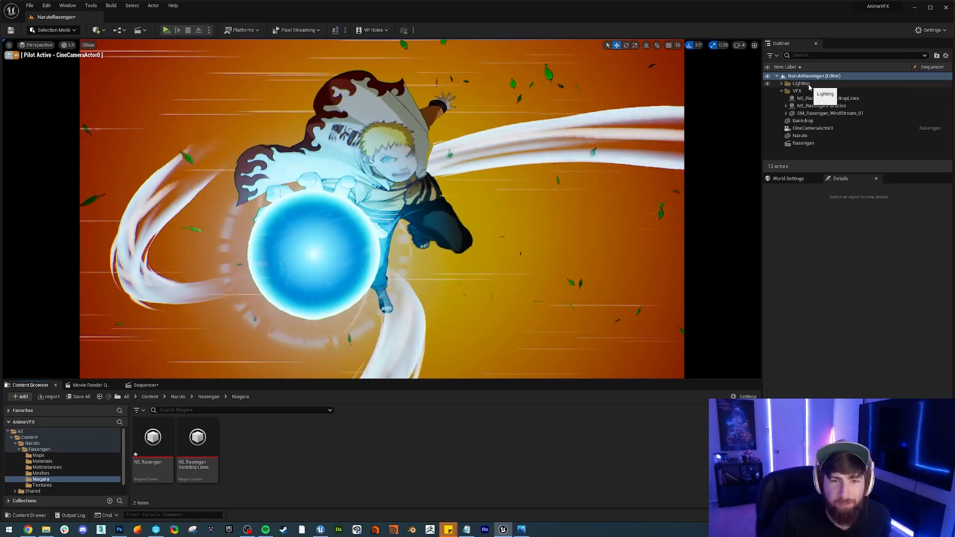